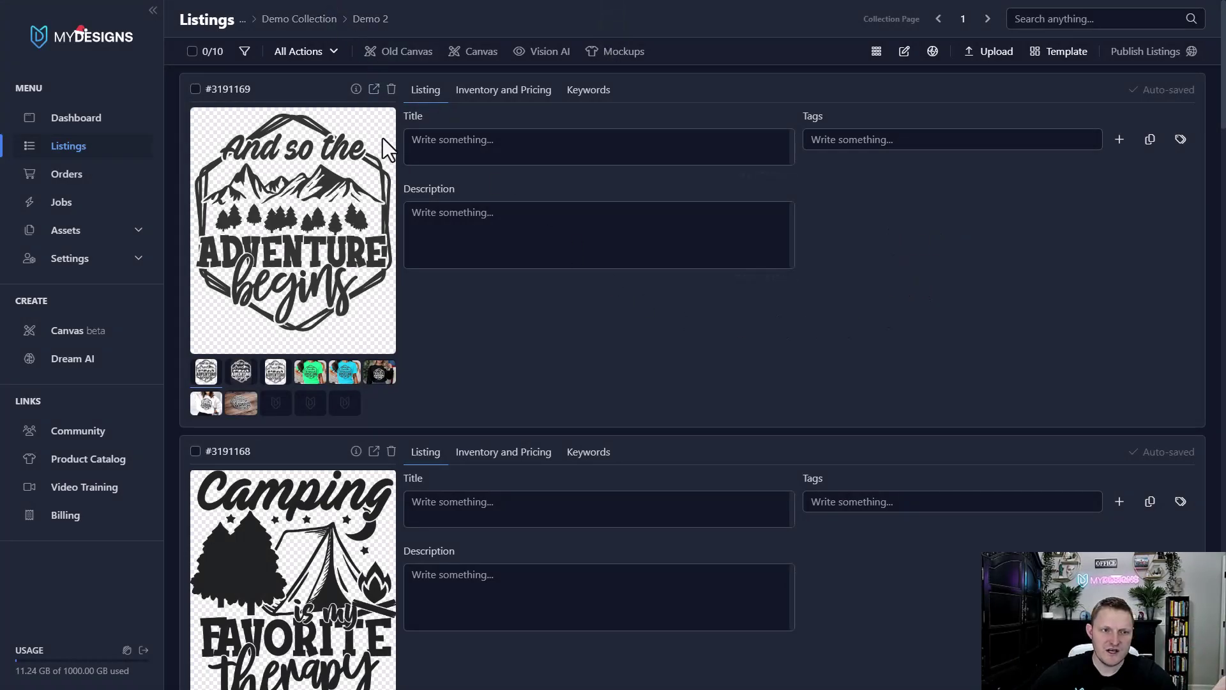
- Review the listings briefly in grid view and return to the detailed editing view
{"action": "left_click", "coordinate": [412, 159]}
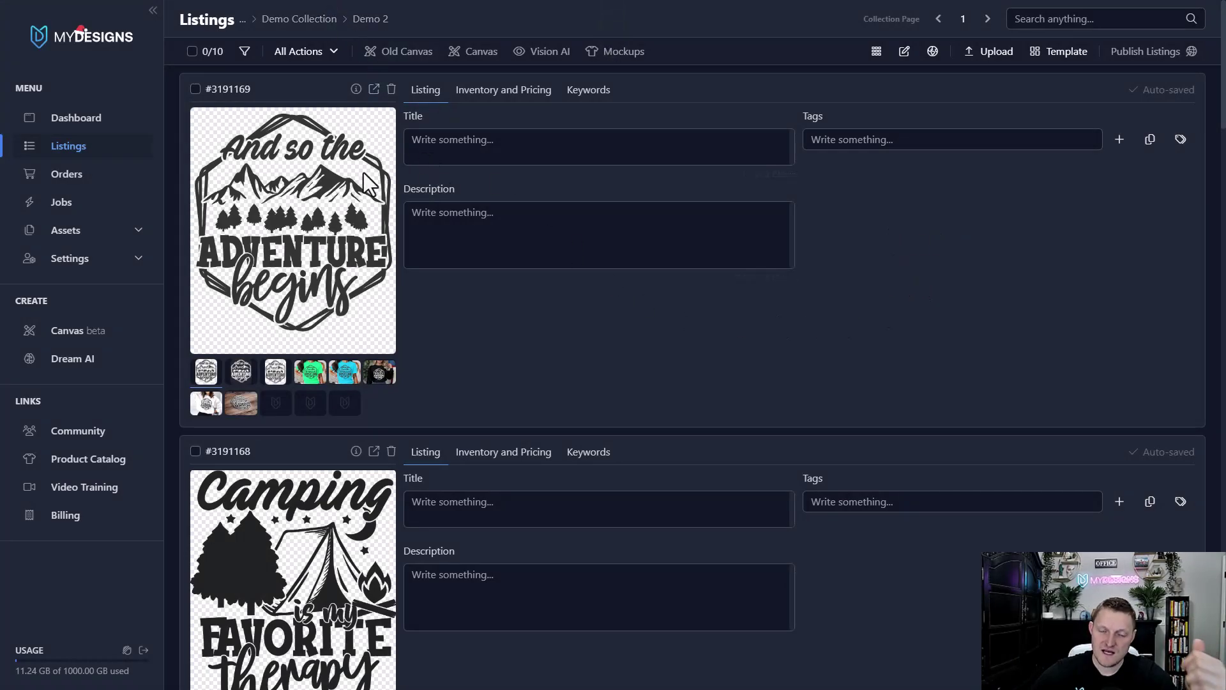
{"action": "left_click", "coordinate": [876, 51]}
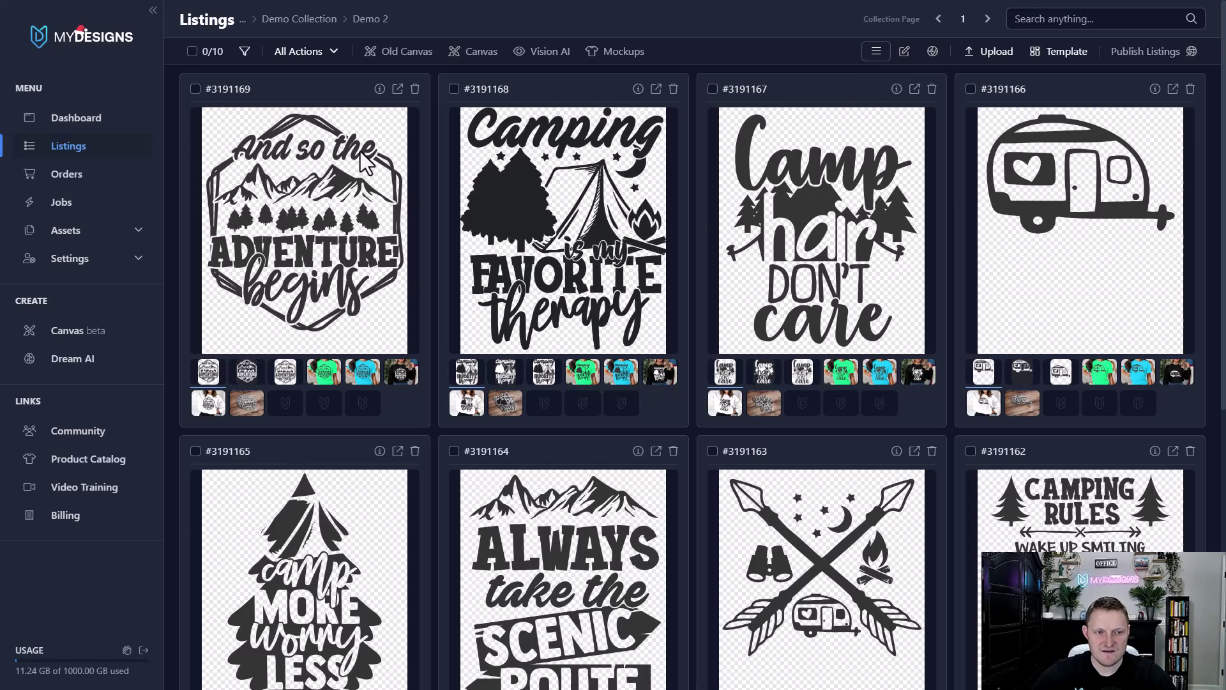
{"action": "scroll", "coordinate": [844, 173], "scroll_direction": "down", "scroll_amount": 2}
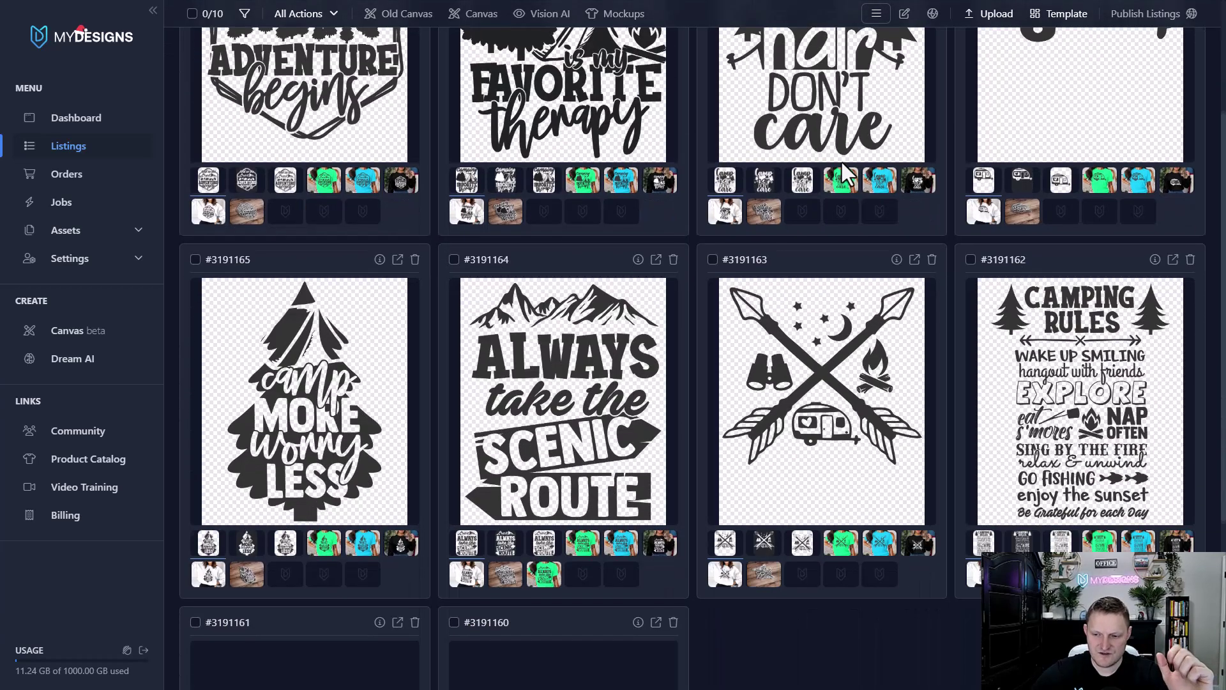
{"action": "scroll", "coordinate": [843, 173], "scroll_direction": "down", "scroll_amount": 3}
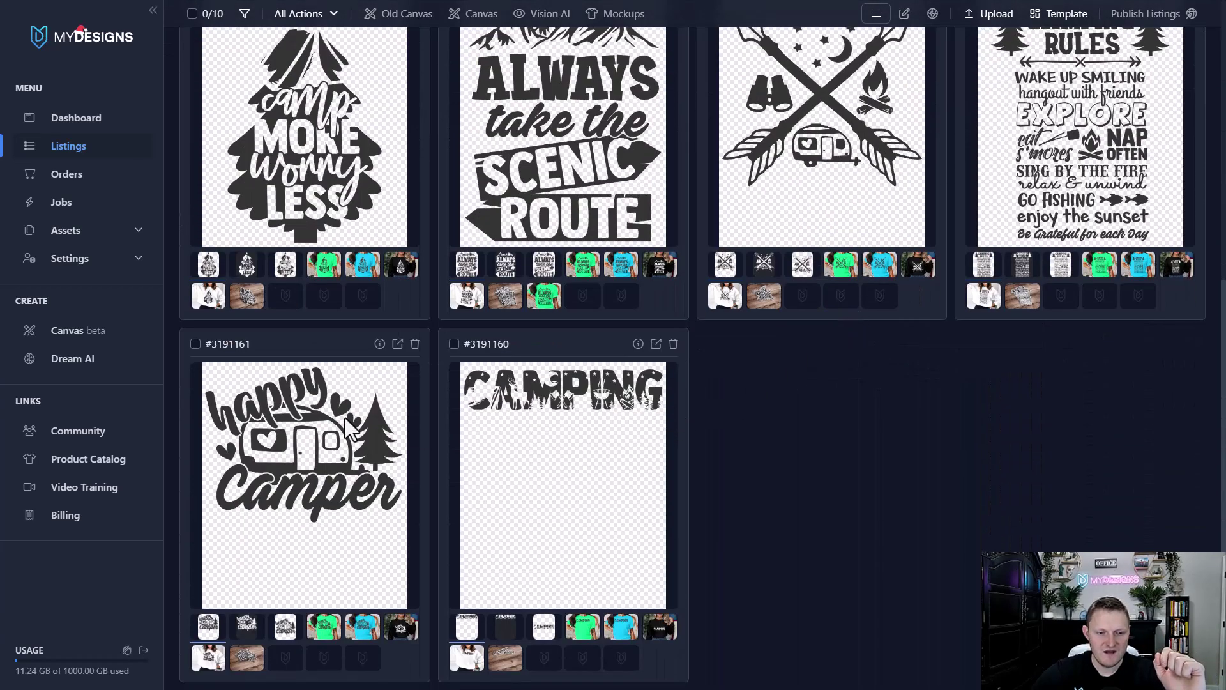
{"action": "scroll", "coordinate": [665, 322], "scroll_direction": "up", "scroll_amount": 5}
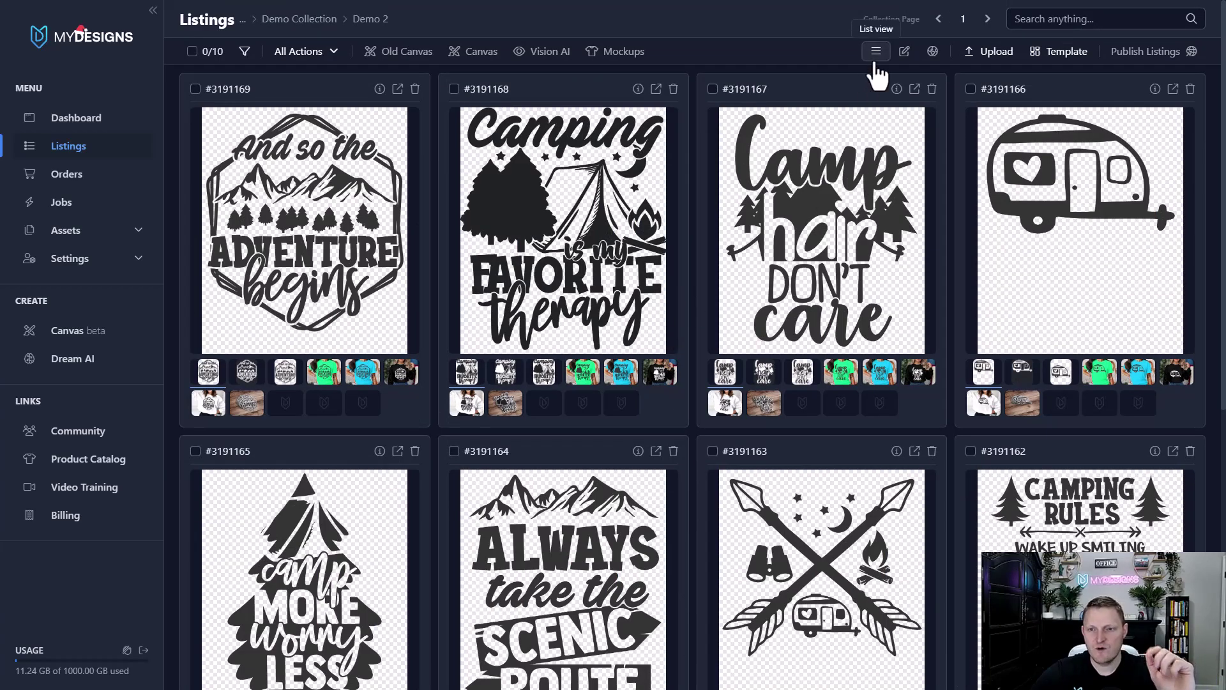
{"action": "left_click", "coordinate": [876, 52]}
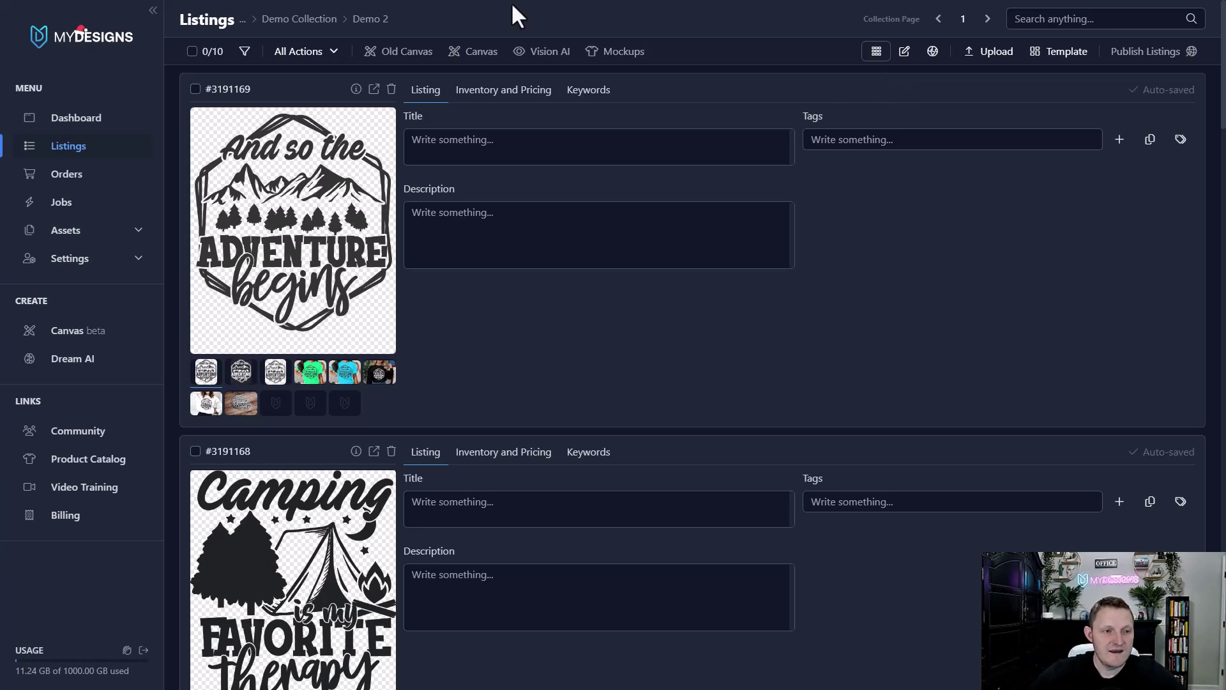
- Select all ten listings and launch the Vision AI listing generator
{"action": "left_click", "coordinate": [206, 53]}
{"action": "left_click", "coordinate": [213, 118]}
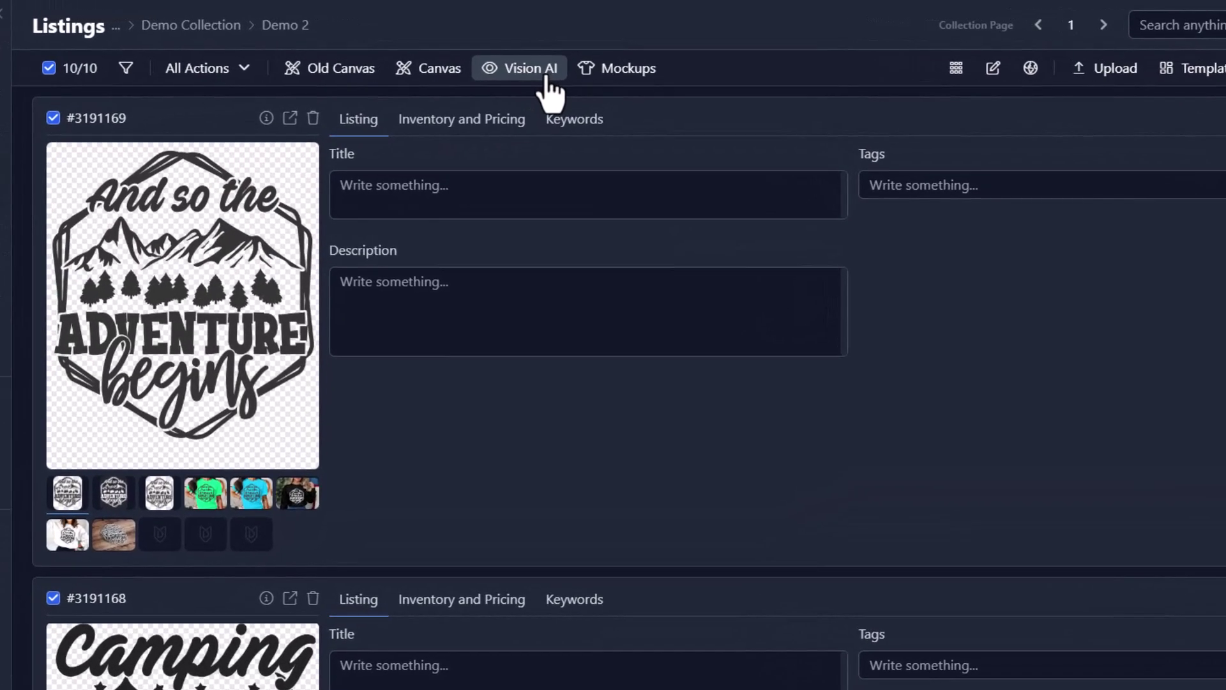
{"action": "left_click", "coordinate": [554, 54]}
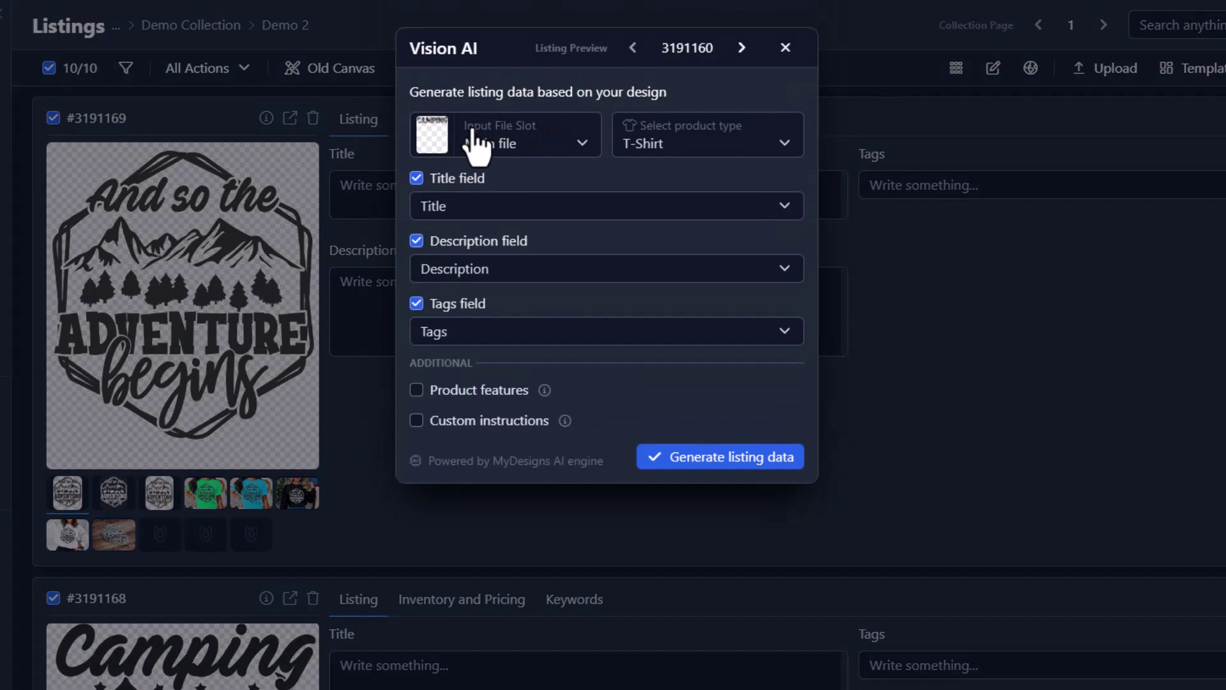
- Keep Main file as the analysed image and settle the product type on T-Shirt after trying a custom type
{"action": "left_click", "coordinate": [509, 153]}
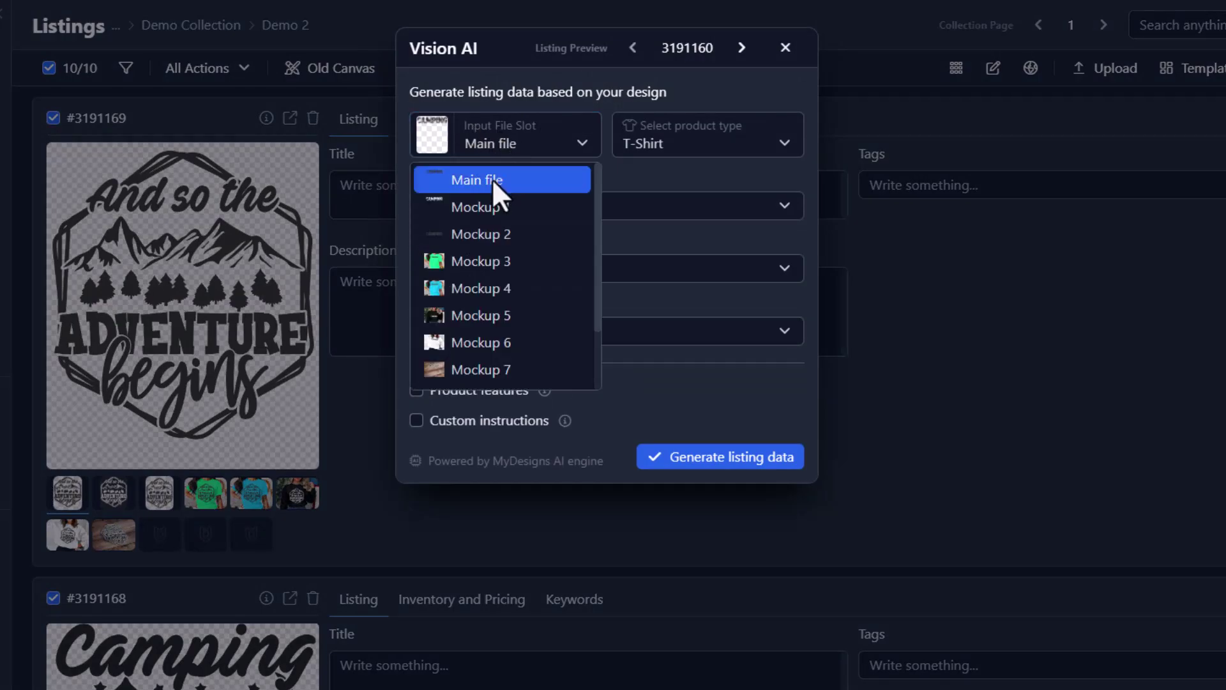
{"action": "left_click", "coordinate": [493, 177]}
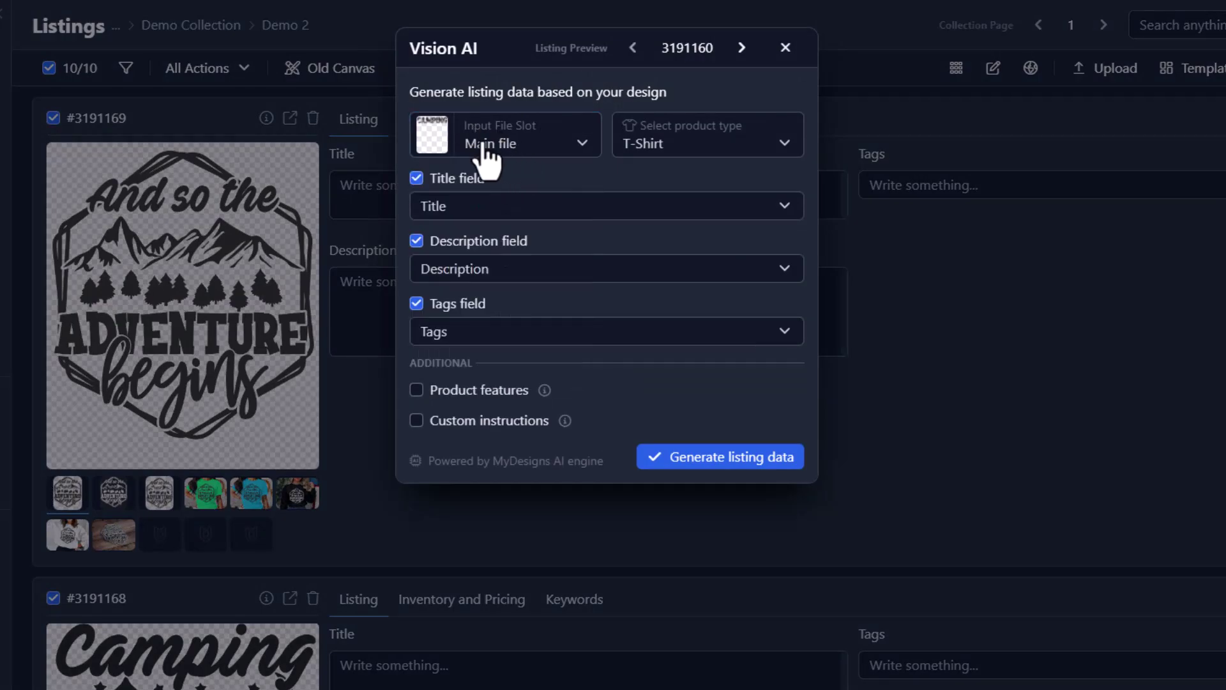
{"action": "left_click", "coordinate": [698, 154]}
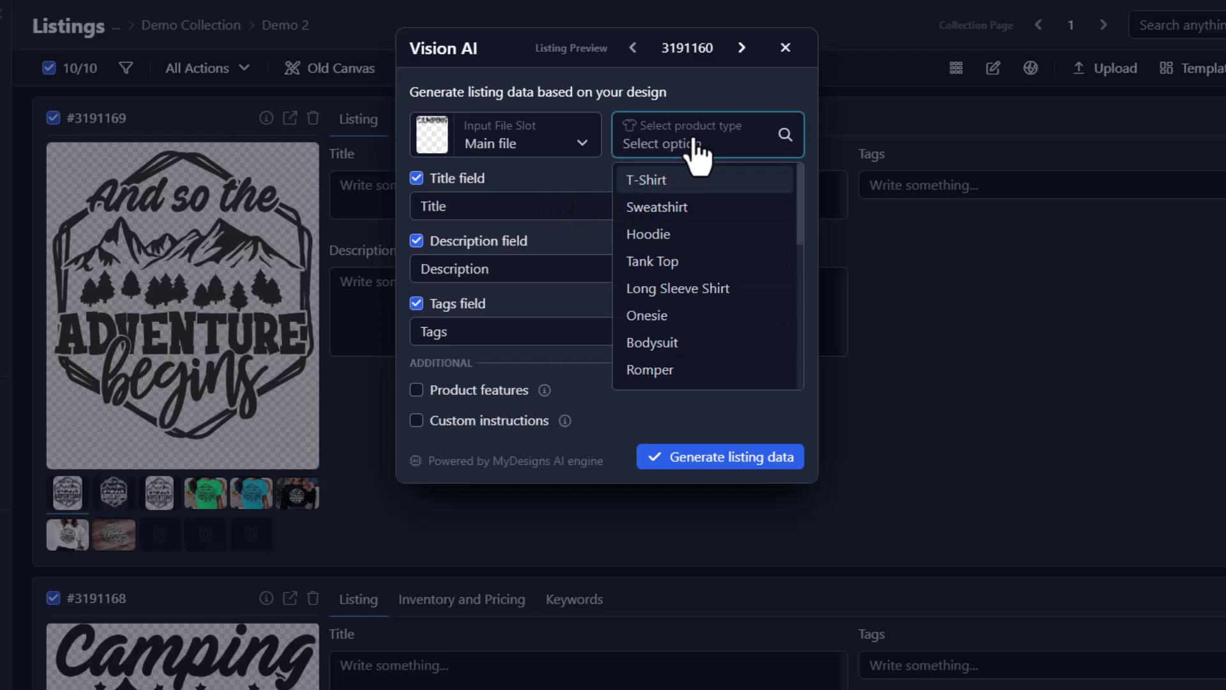
{"action": "scroll", "coordinate": [706, 212], "scroll_direction": "down", "scroll_amount": 1}
{"action": "scroll", "coordinate": [693, 269], "scroll_direction": "down", "scroll_amount": 5}
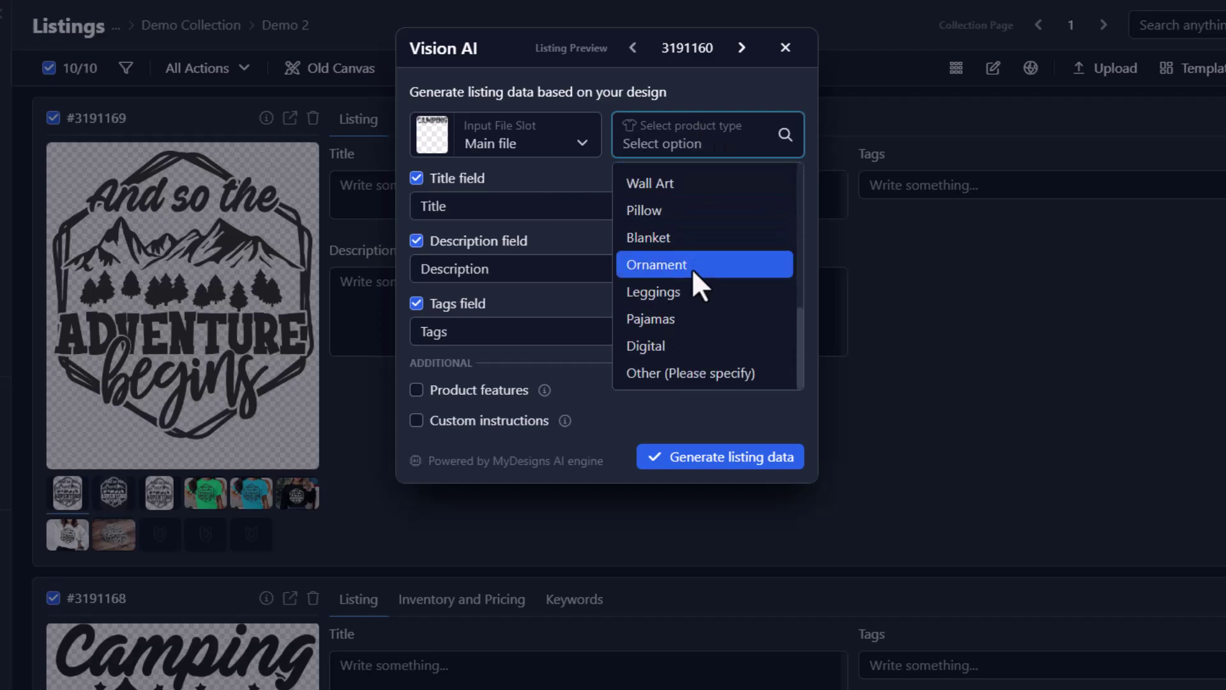
{"action": "left_click", "coordinate": [666, 373]}
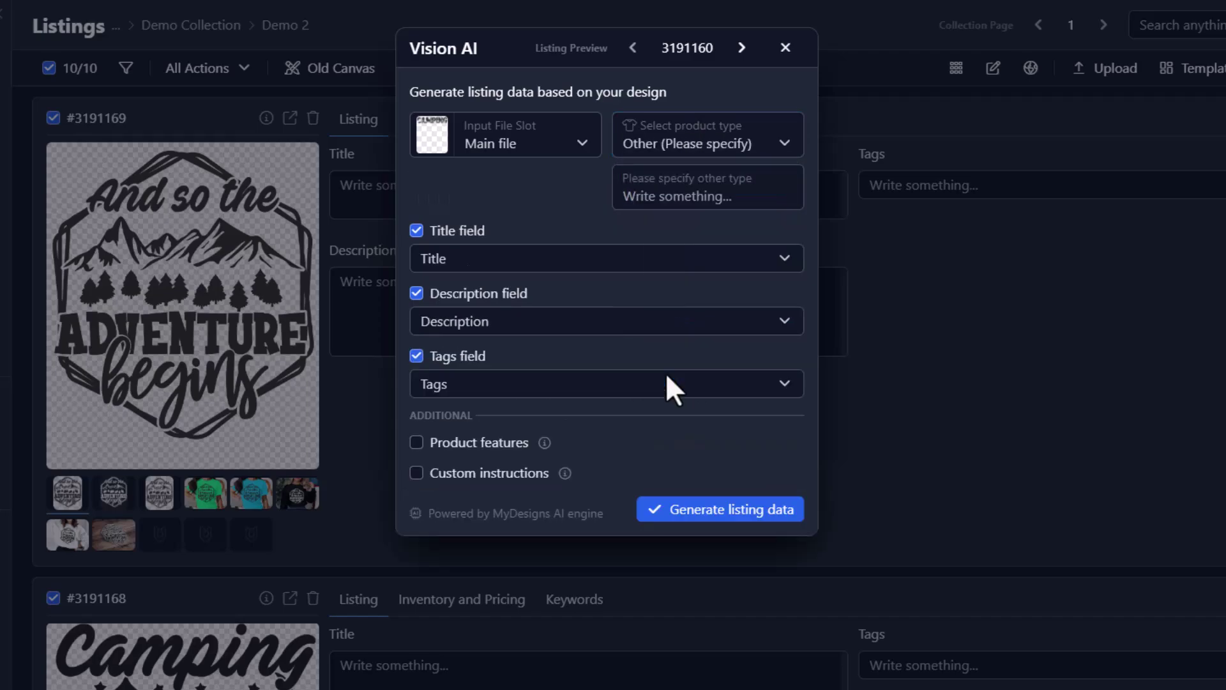
{"action": "left_click", "coordinate": [678, 199]}
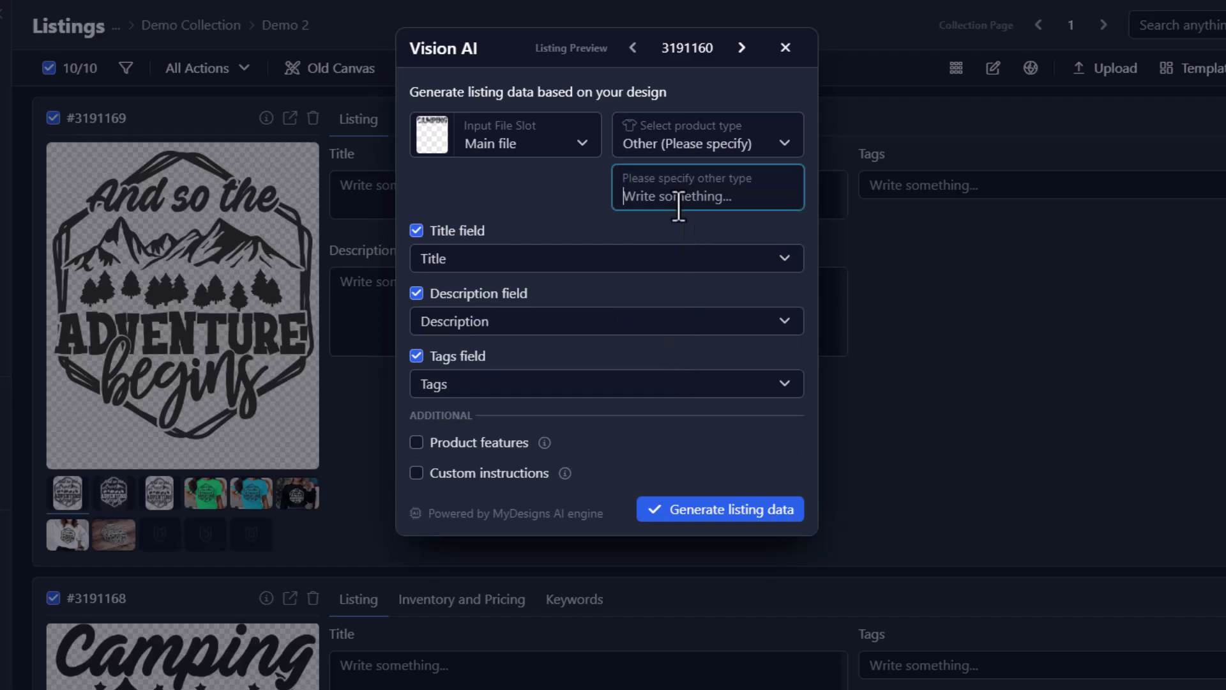
{"action": "left_click", "coordinate": [678, 149]}
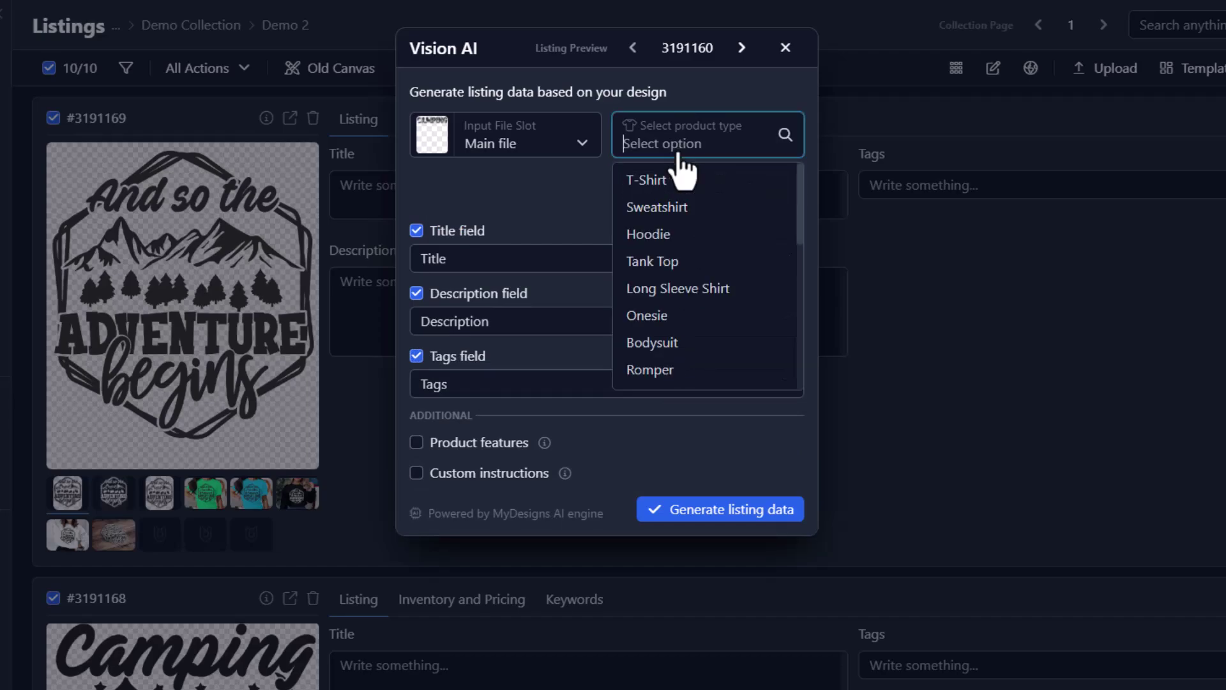
{"action": "left_click", "coordinate": [678, 185]}
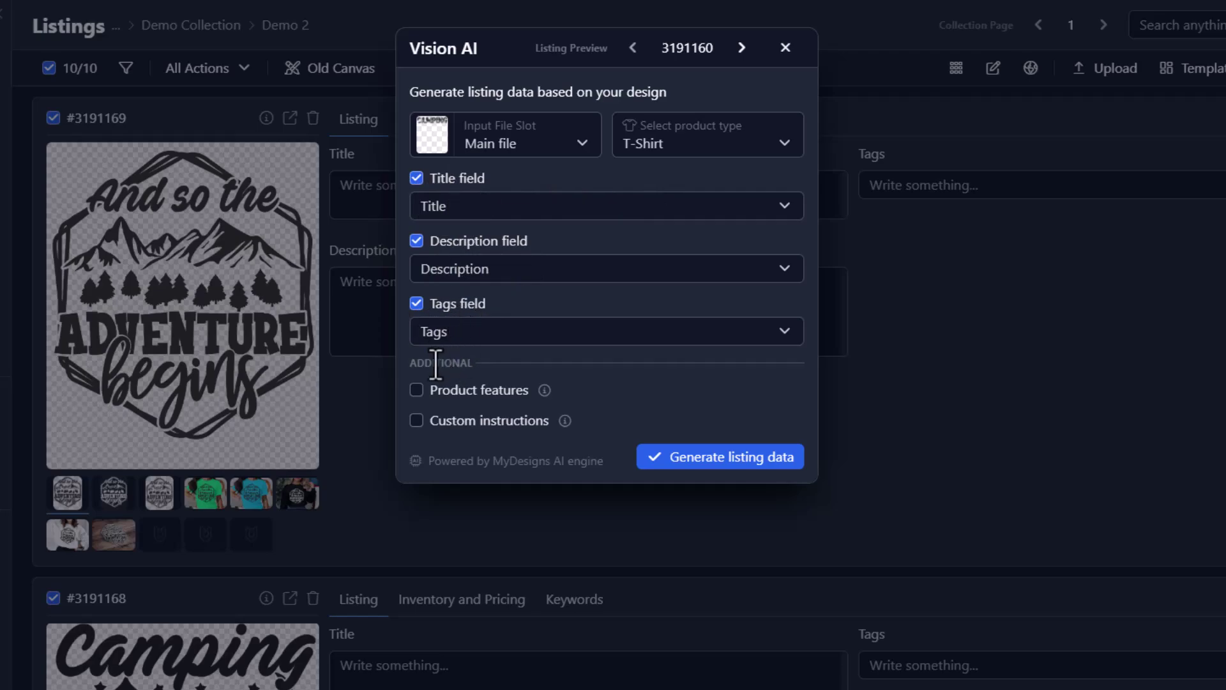
- Enable product features and choose Gildan 5000
{"action": "left_click", "coordinate": [416, 389]}
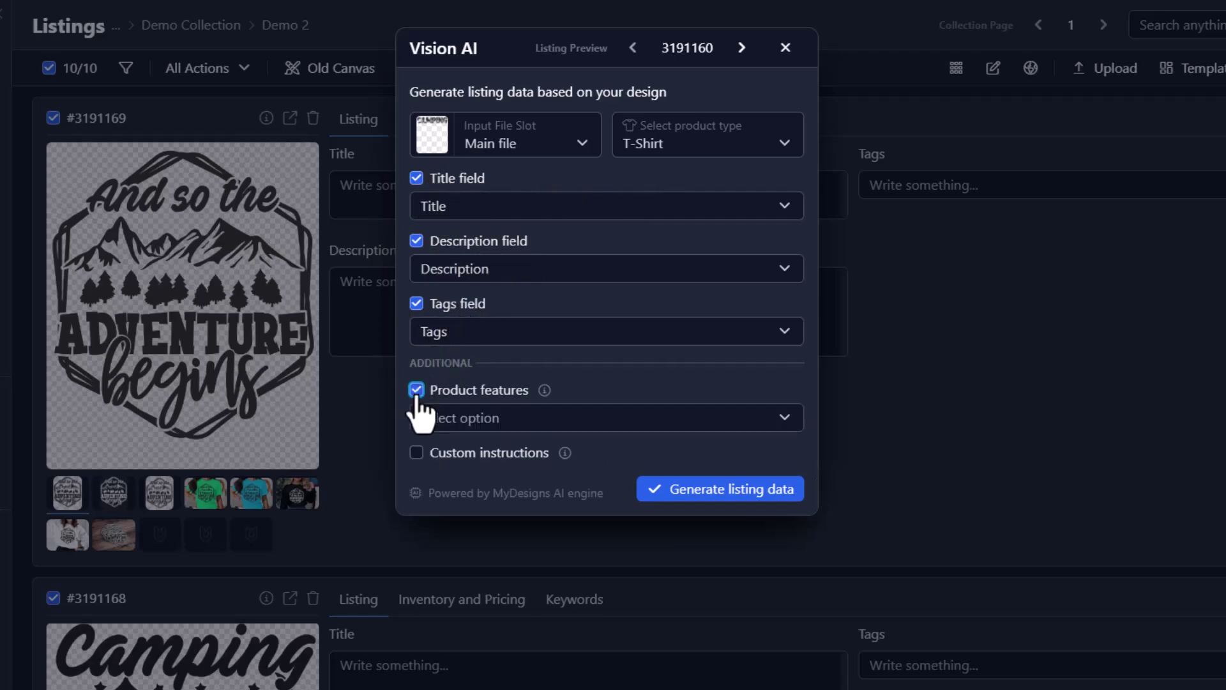
{"action": "left_click", "coordinate": [535, 423]}
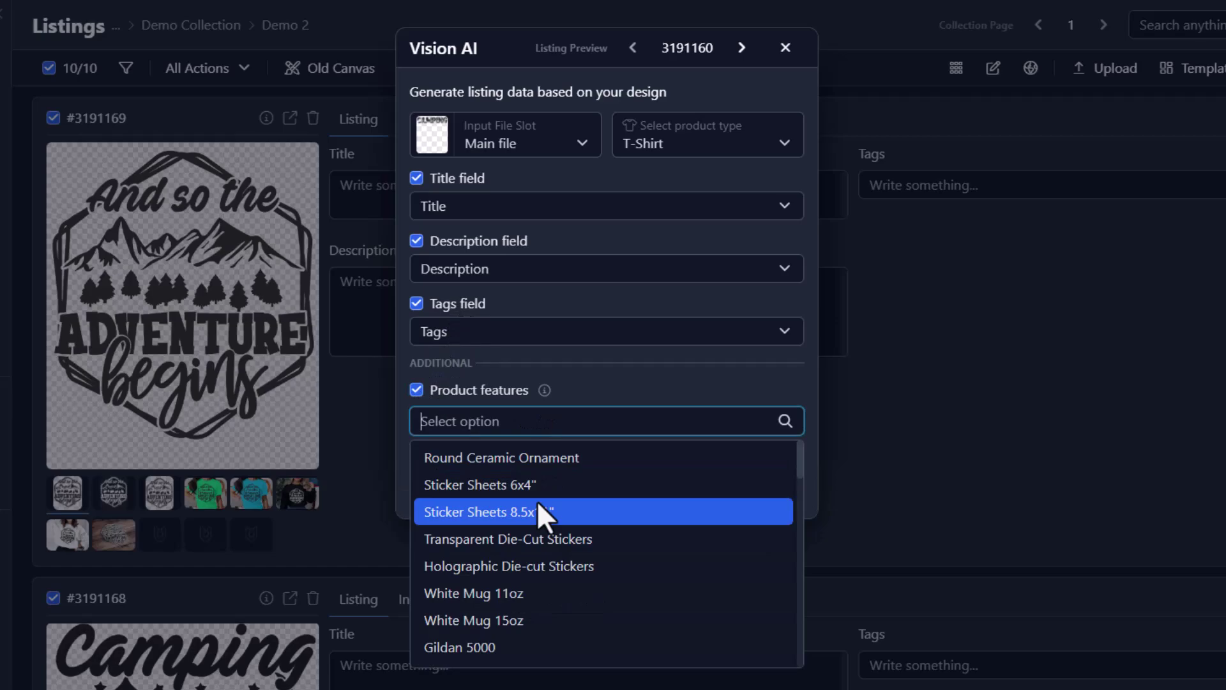
{"action": "scroll", "coordinate": [549, 503], "scroll_direction": "down", "scroll_amount": 1}
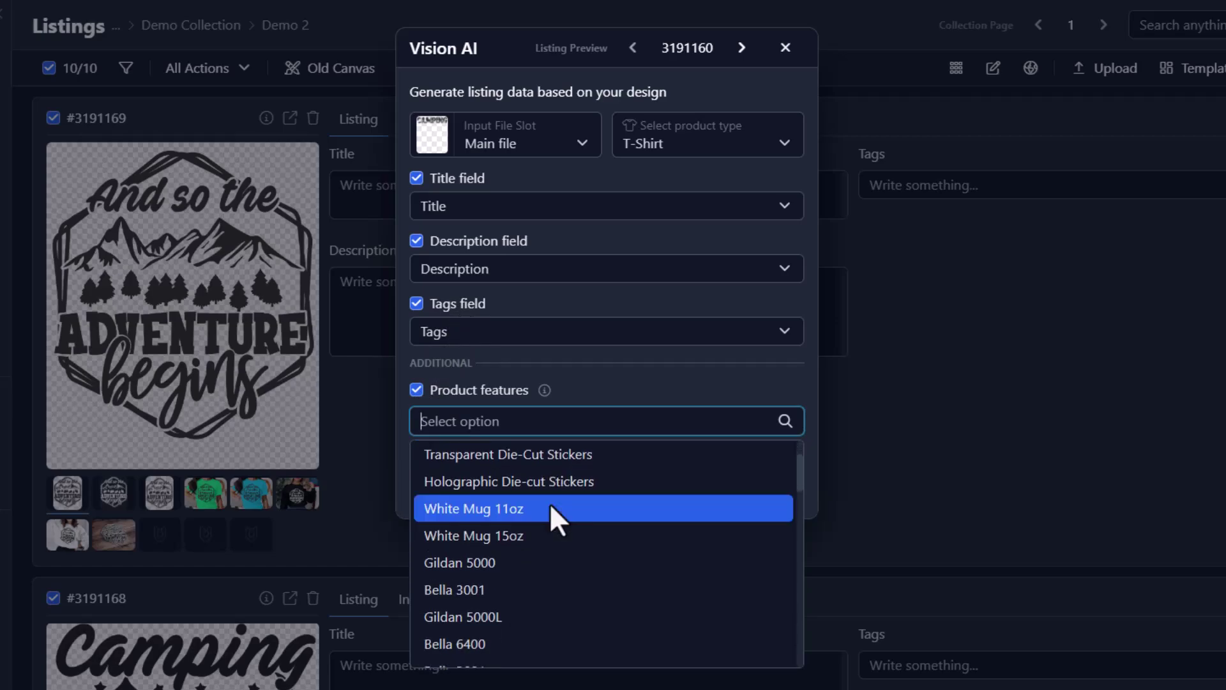
{"action": "left_click", "coordinate": [524, 561]}
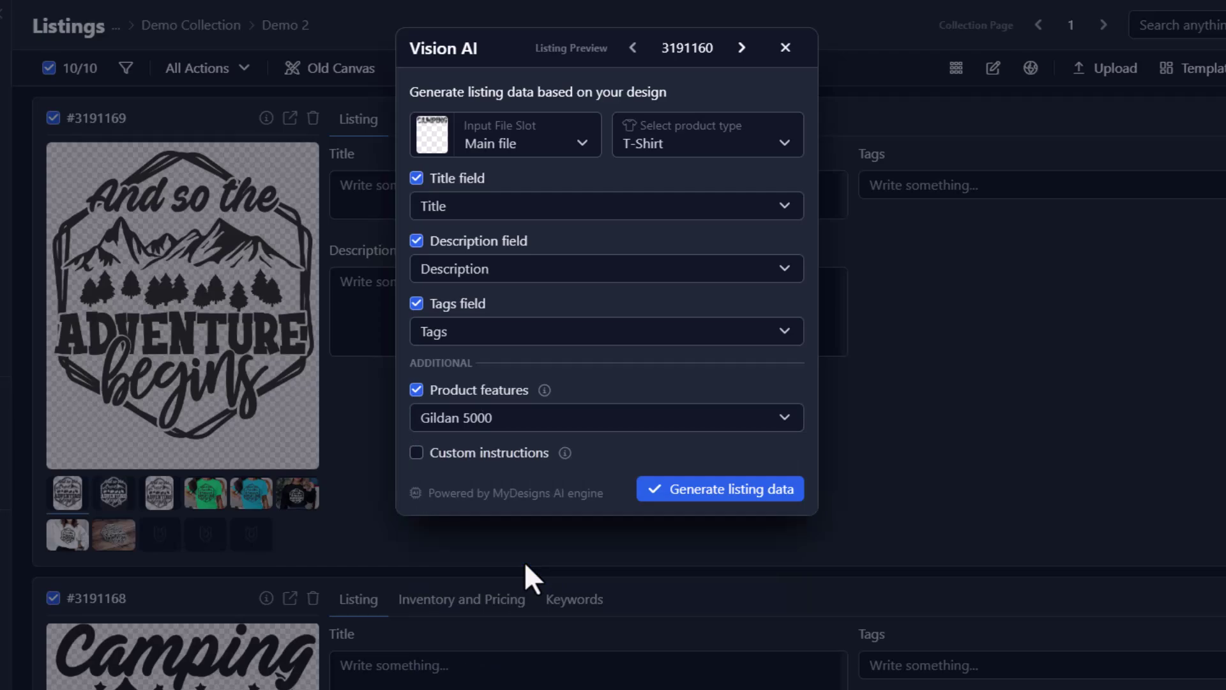
- Leave custom instructions turned off and generate listing data for the selected listings
{"action": "left_click", "coordinate": [518, 461]}
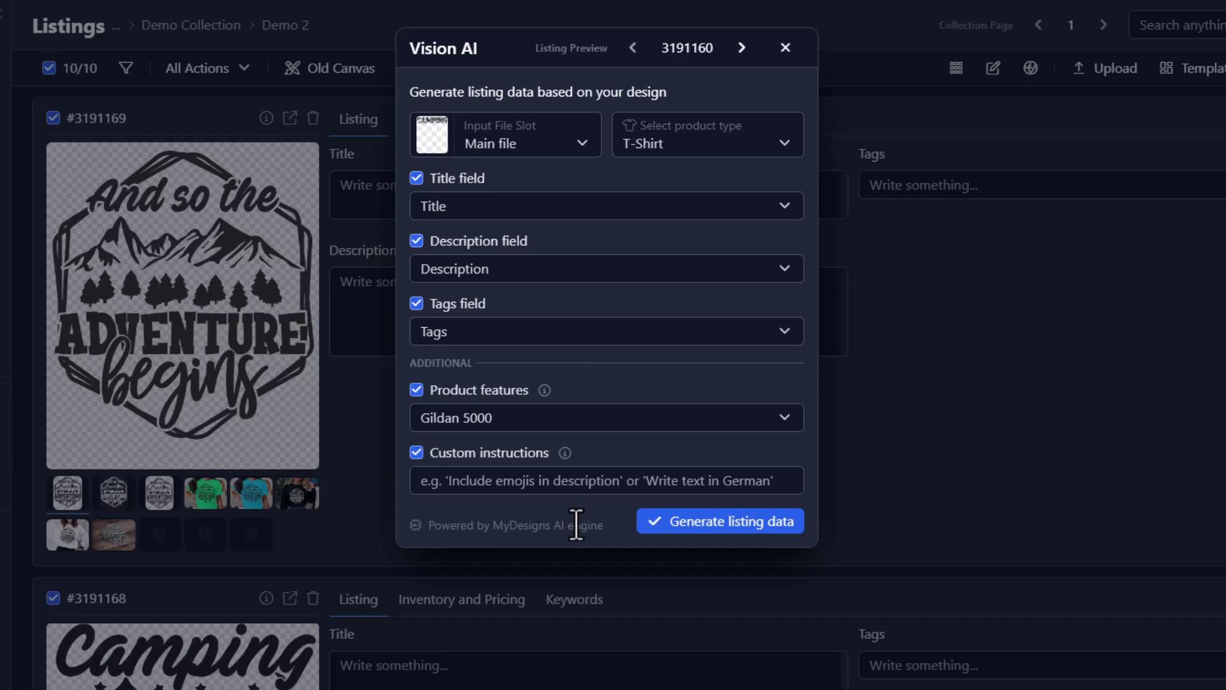
{"action": "left_click", "coordinate": [417, 452]}
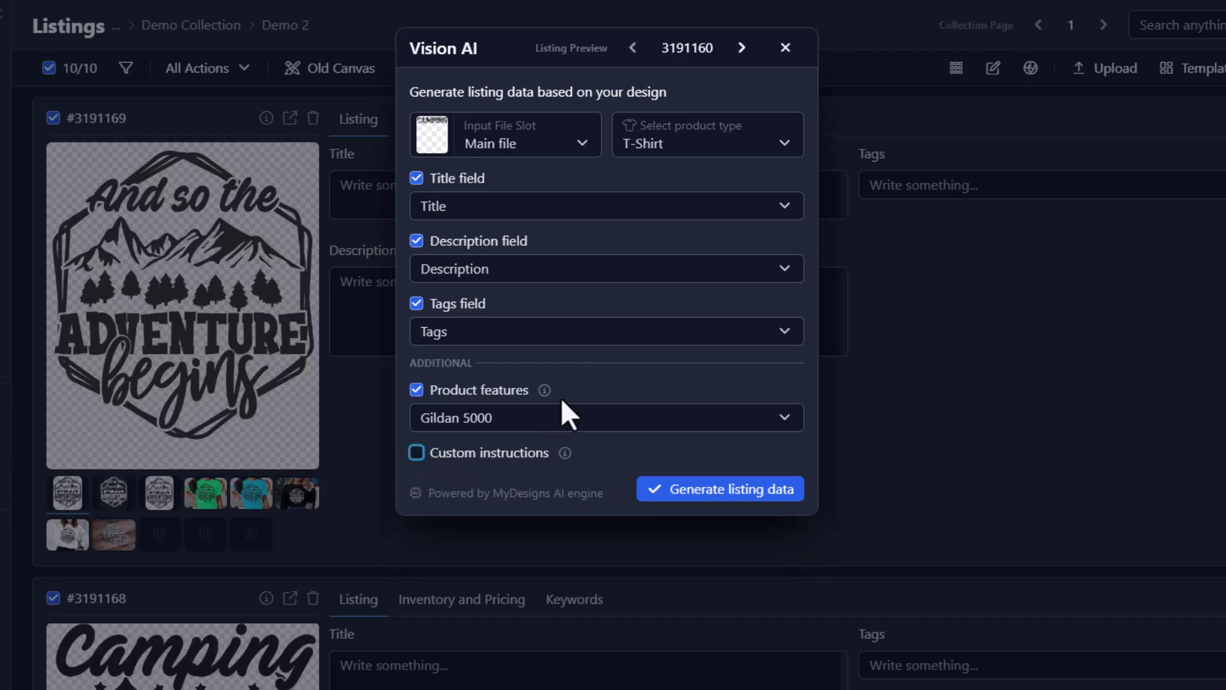
{"action": "left_click", "coordinate": [715, 515]}
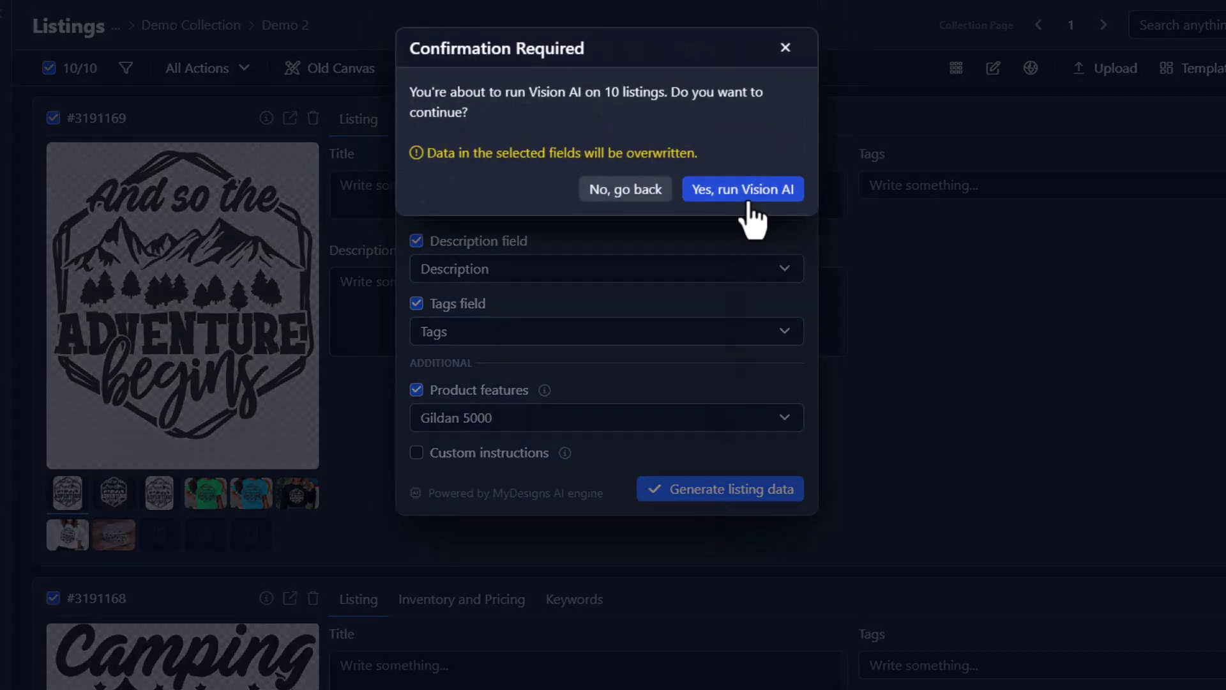
- Confirm running Vision AI on all 10 listings
{"action": "left_click", "coordinate": [743, 172]}
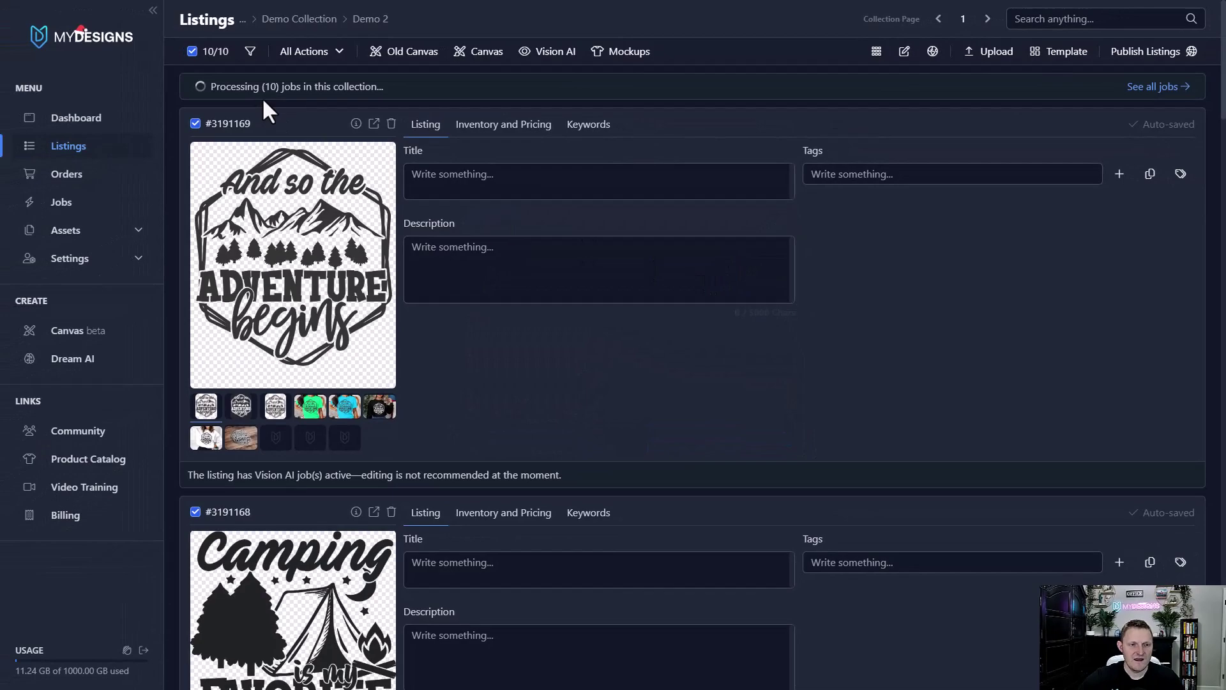
{"action": "left_click_drag", "start_coordinate": [260, 87], "coordinate": [280, 87]}
{"action": "left_click", "coordinate": [295, 88]}
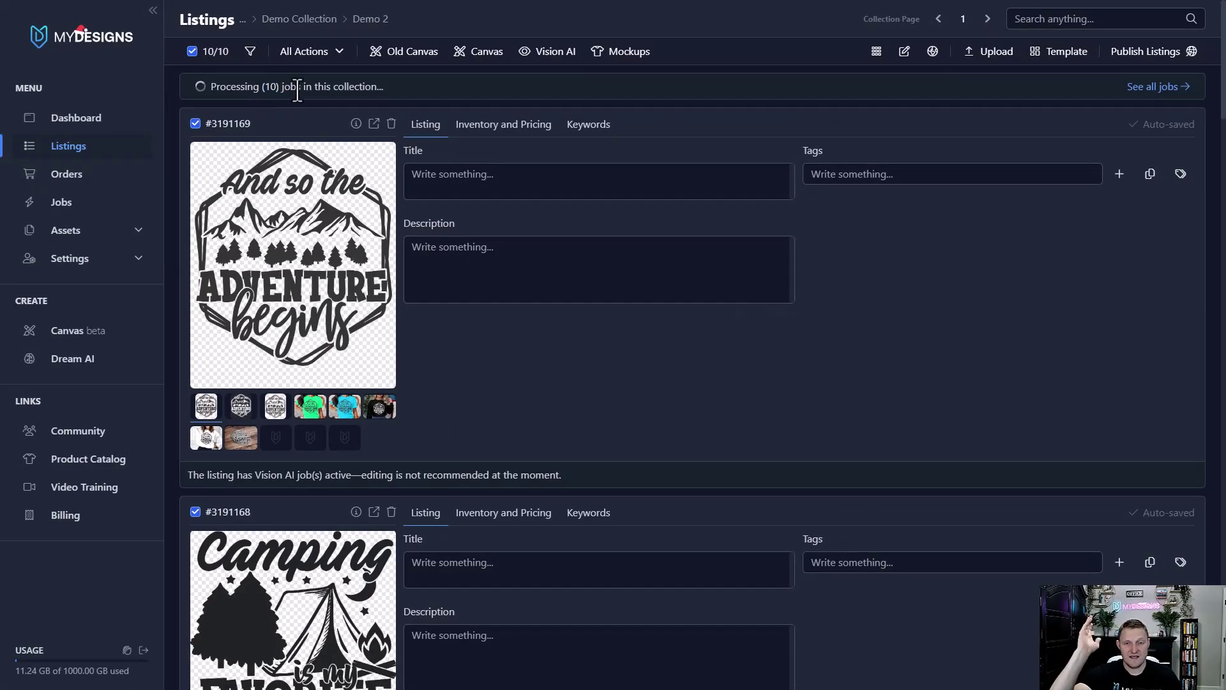
- Check the first listing's still-empty title, description and tags while the jobs process
{"action": "left_click", "coordinate": [462, 183]}
{"action": "left_click", "coordinate": [451, 278]}
{"action": "left_click", "coordinate": [830, 178]}
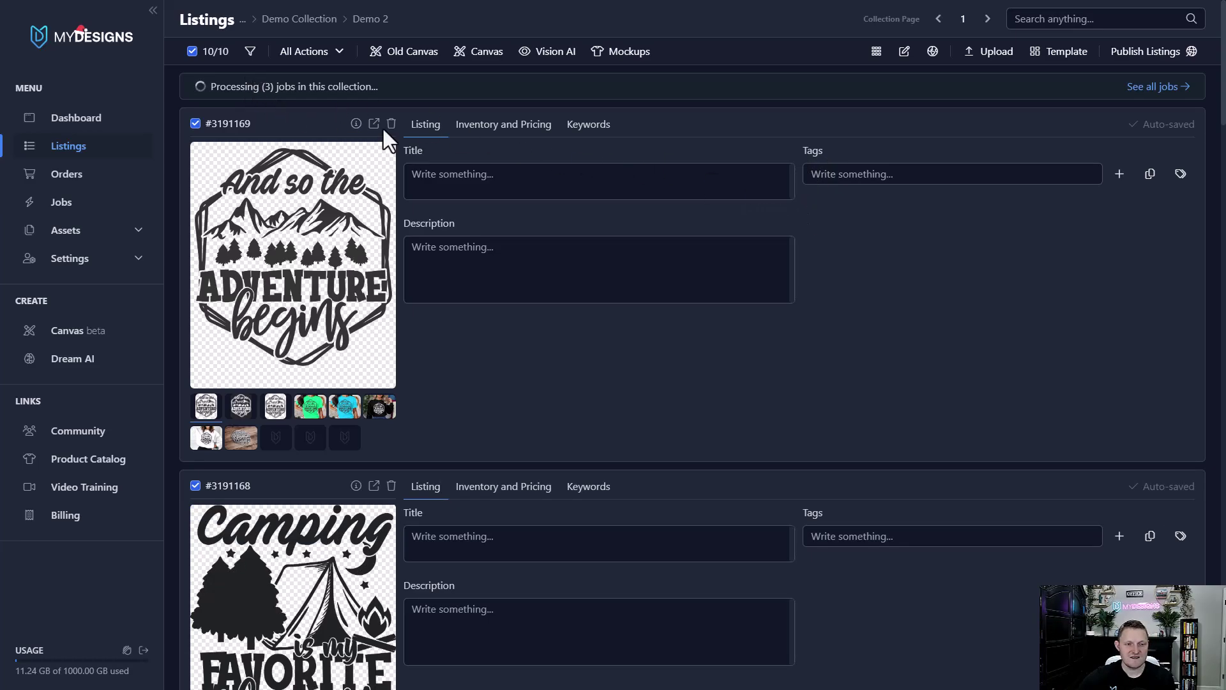
{"action": "left_click", "coordinate": [648, 175]}
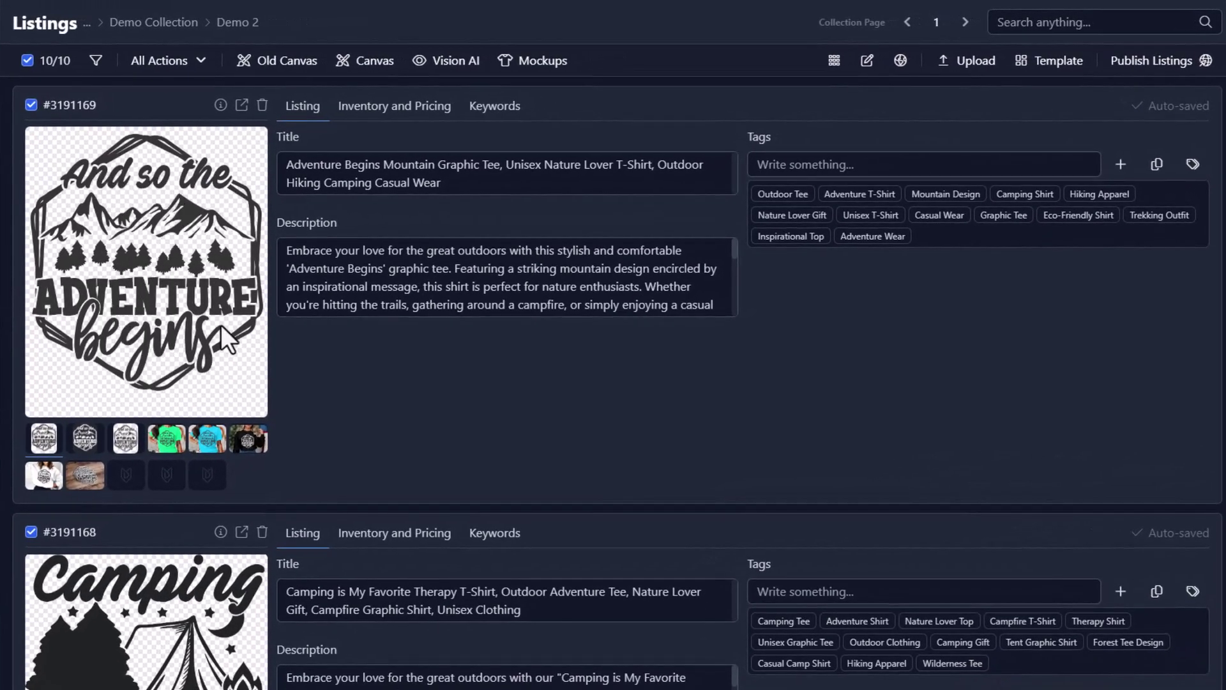
- Review the generated Adventure Begins Mountain Graphic Tee, Unisex Nature Lover title
{"action": "left_click", "coordinate": [331, 164]}
{"action": "left_click_drag", "start_coordinate": [287, 164], "coordinate": [654, 164]}
{"action": "left_click", "coordinate": [500, 164]}
{"action": "left_click", "coordinate": [679, 180]}
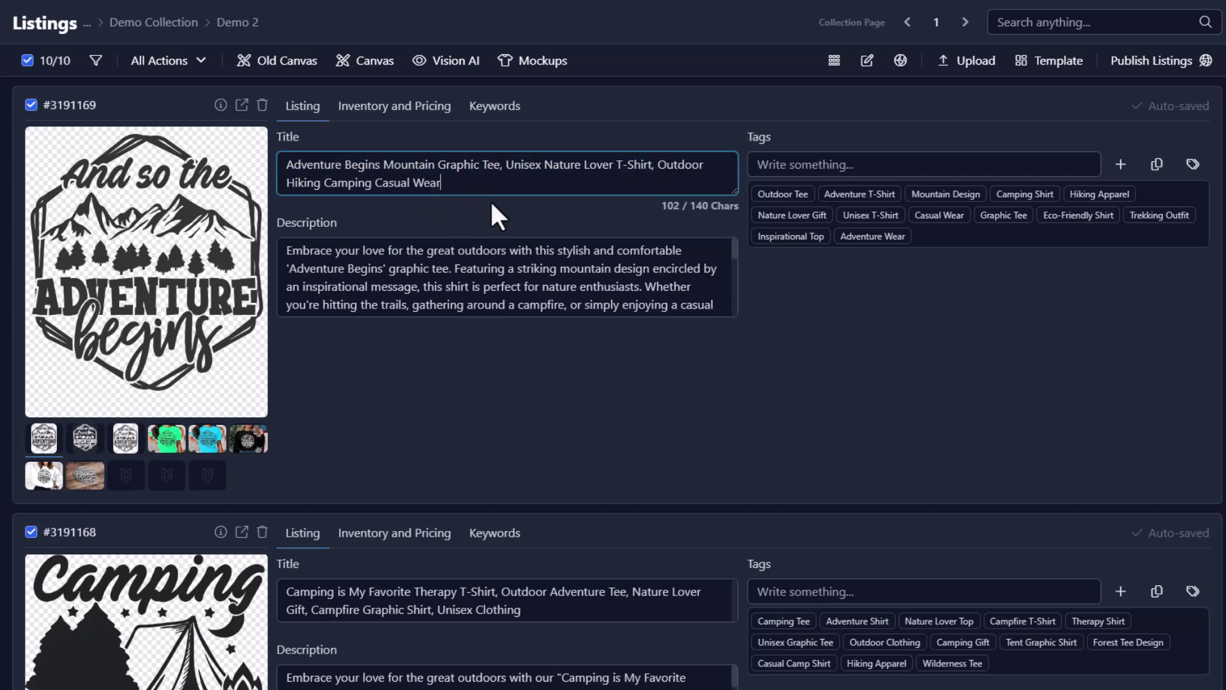
- Enlarge the description box to read the full text and note the listing's 13 tags
{"action": "left_click", "coordinate": [578, 291]}
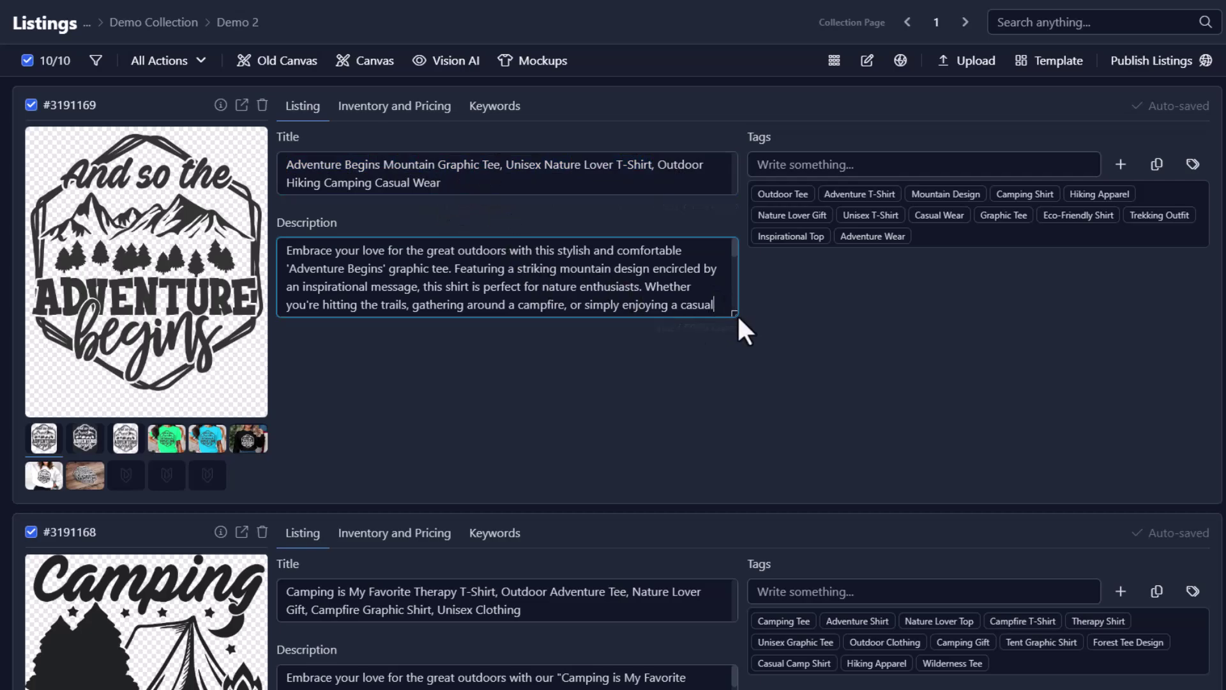
{"action": "left_click_drag", "start_coordinate": [737, 313], "coordinate": [737, 470]}
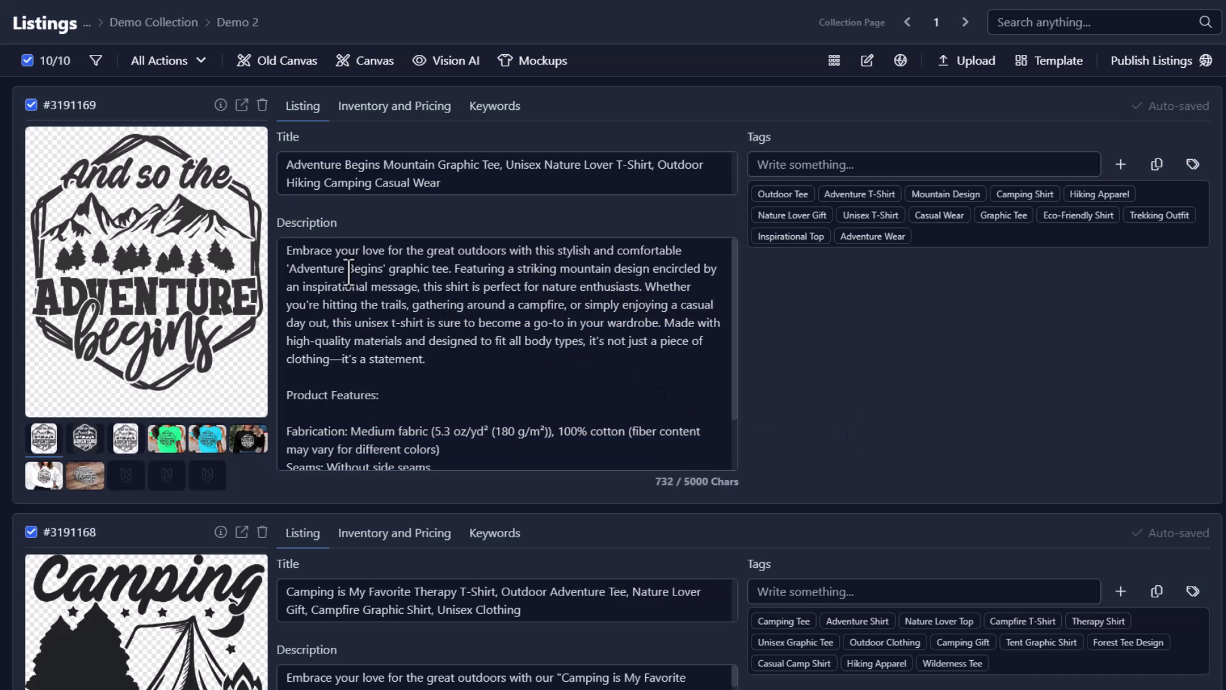
{"action": "left_click_drag", "start_coordinate": [288, 249], "coordinate": [470, 367]}
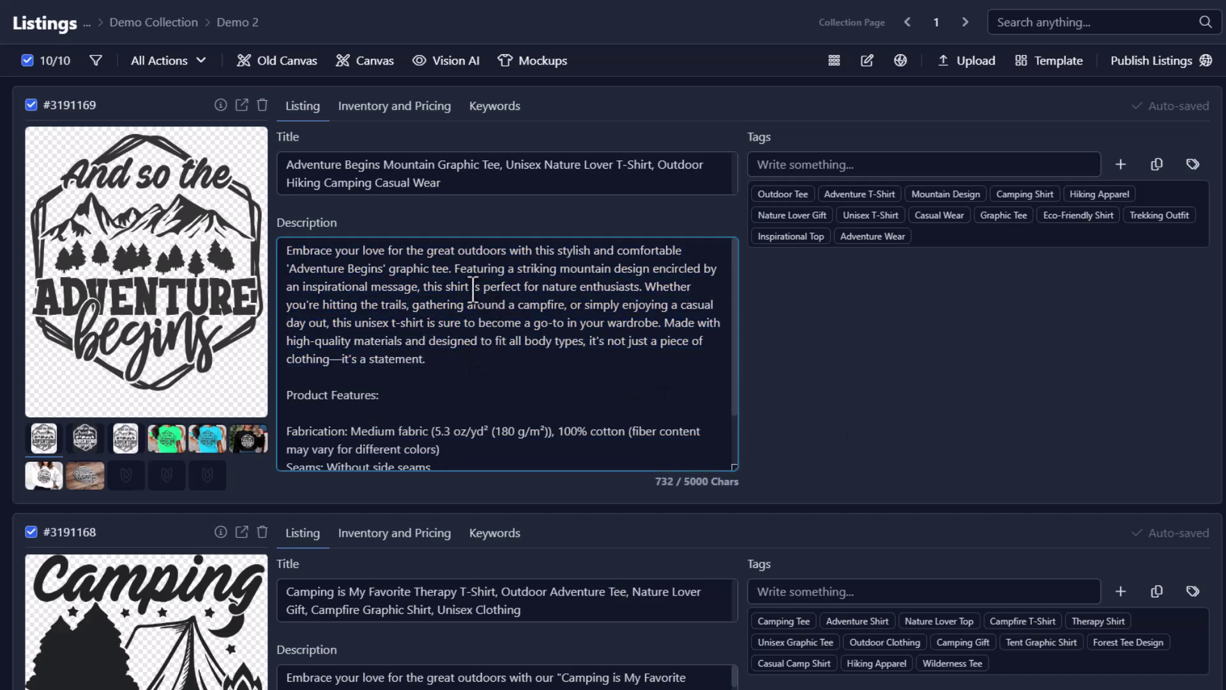
{"action": "left_click_drag", "start_coordinate": [450, 268], "coordinate": [519, 276]}
{"action": "left_click", "coordinate": [575, 312]}
{"action": "scroll", "coordinate": [624, 348], "scroll_direction": "down", "scroll_amount": 1}
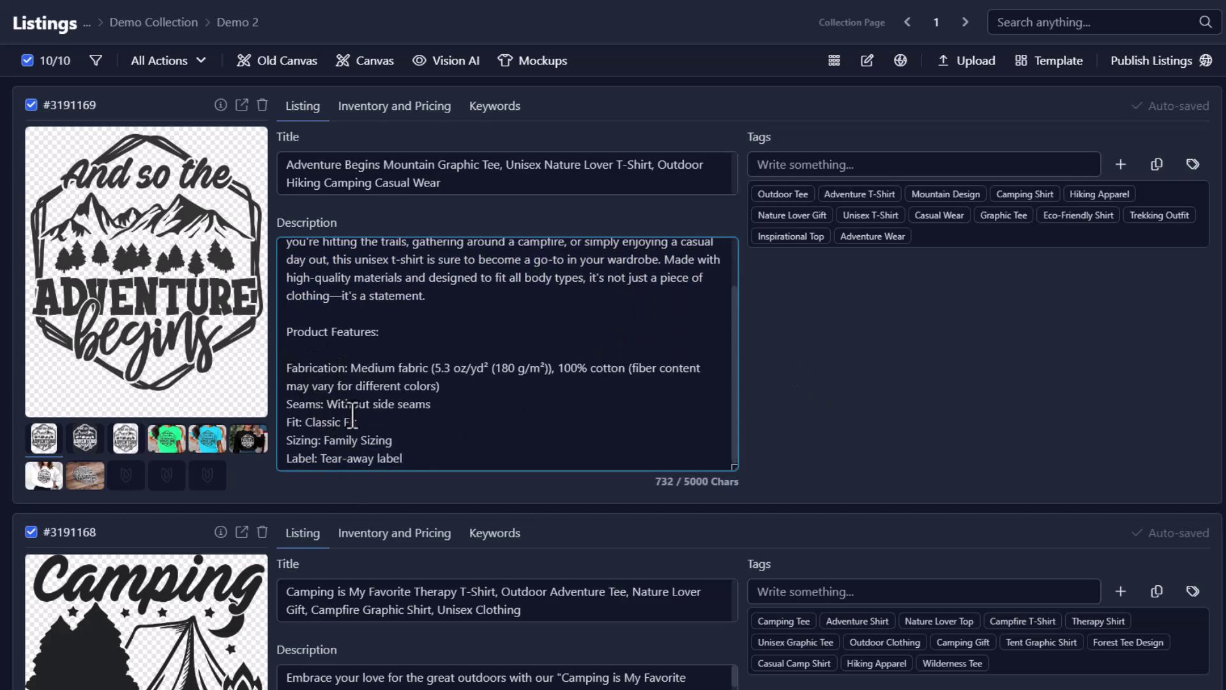
{"action": "scroll", "coordinate": [386, 403], "scroll_direction": "up", "scroll_amount": 1}
{"action": "scroll", "coordinate": [364, 422], "scroll_direction": "up", "scroll_amount": 1}
{"action": "scroll", "coordinate": [382, 442], "scroll_direction": "down", "scroll_amount": 2}
{"action": "scroll", "coordinate": [382, 442], "scroll_direction": "up", "scroll_amount": 1}
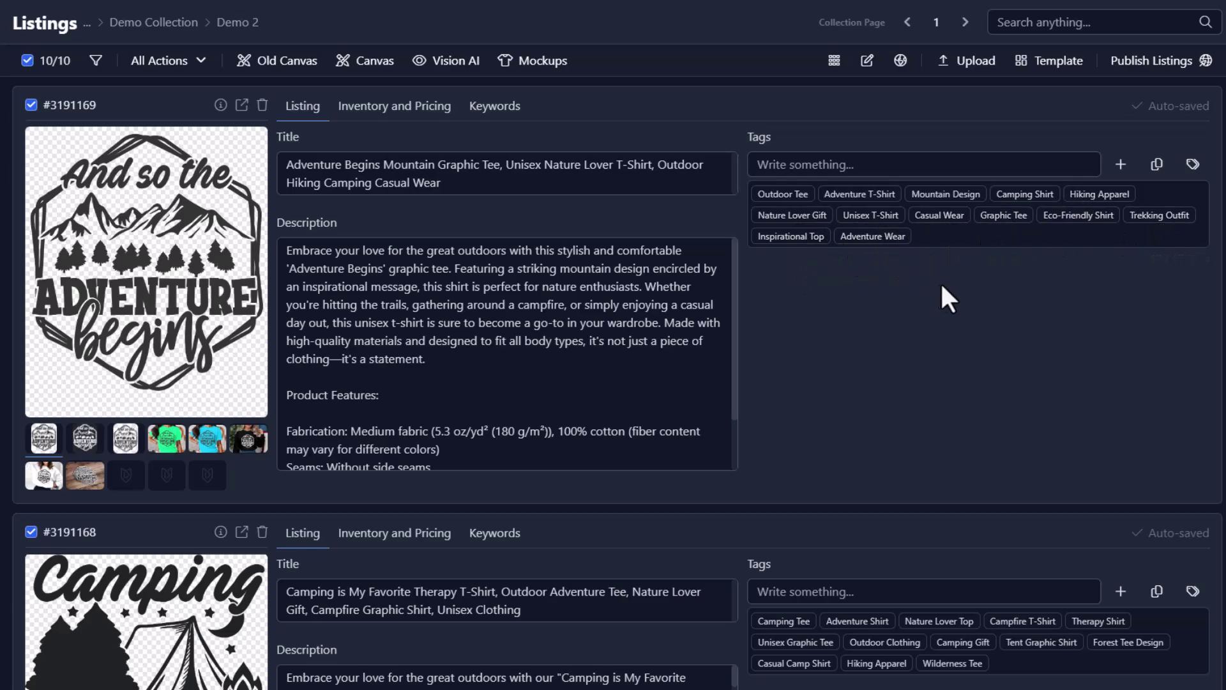
{"action": "triple_click", "coordinate": [1177, 265]}
{"action": "scroll", "coordinate": [897, 355], "scroll_direction": "down", "scroll_amount": 2}
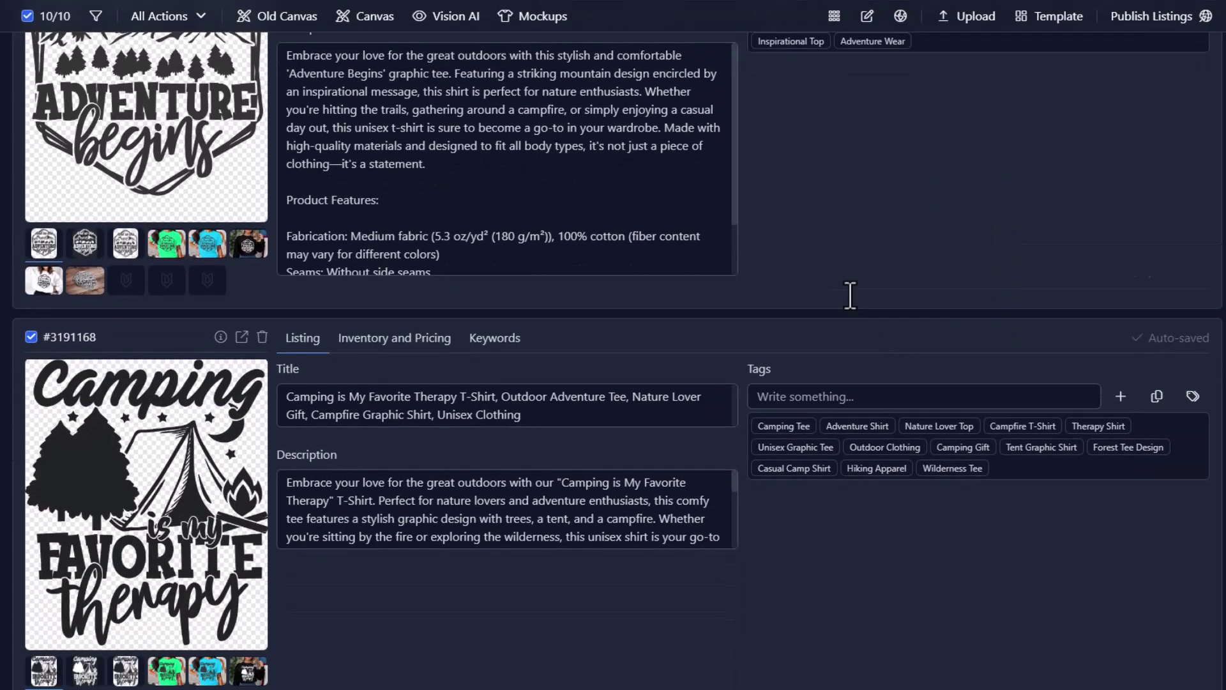
{"action": "scroll", "coordinate": [849, 293], "scroll_direction": "down", "scroll_amount": 2}
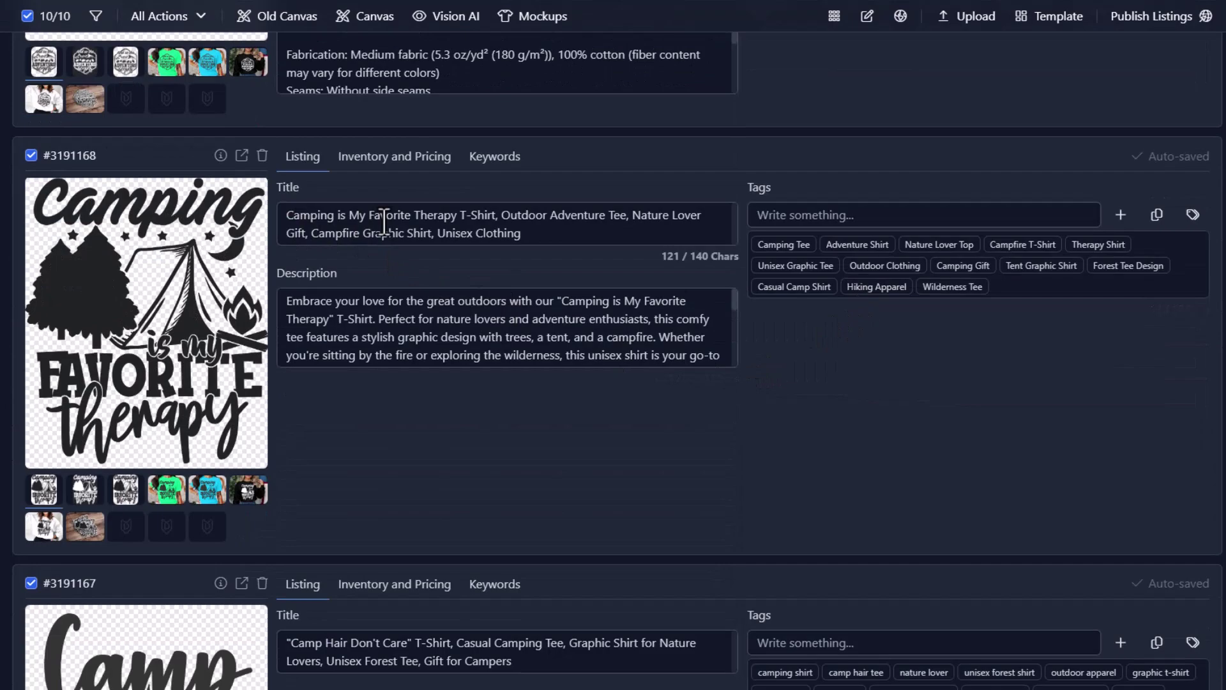
{"action": "left_click", "coordinate": [503, 215]}
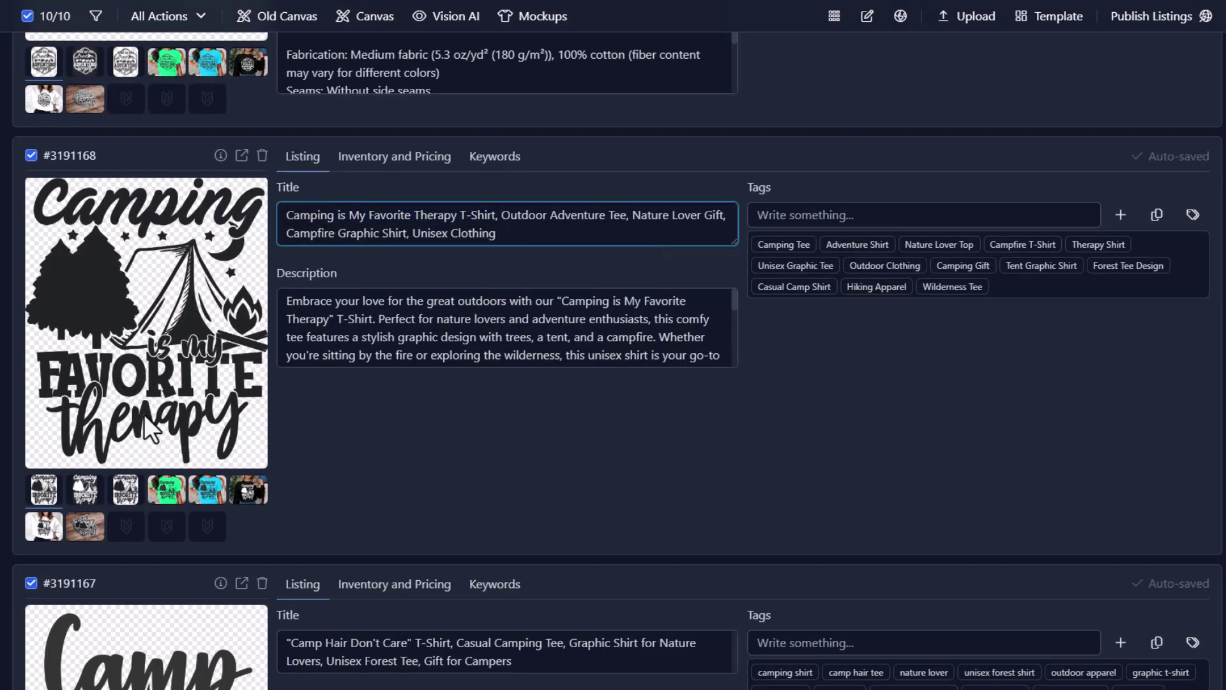
{"action": "left_click", "coordinate": [597, 454]}
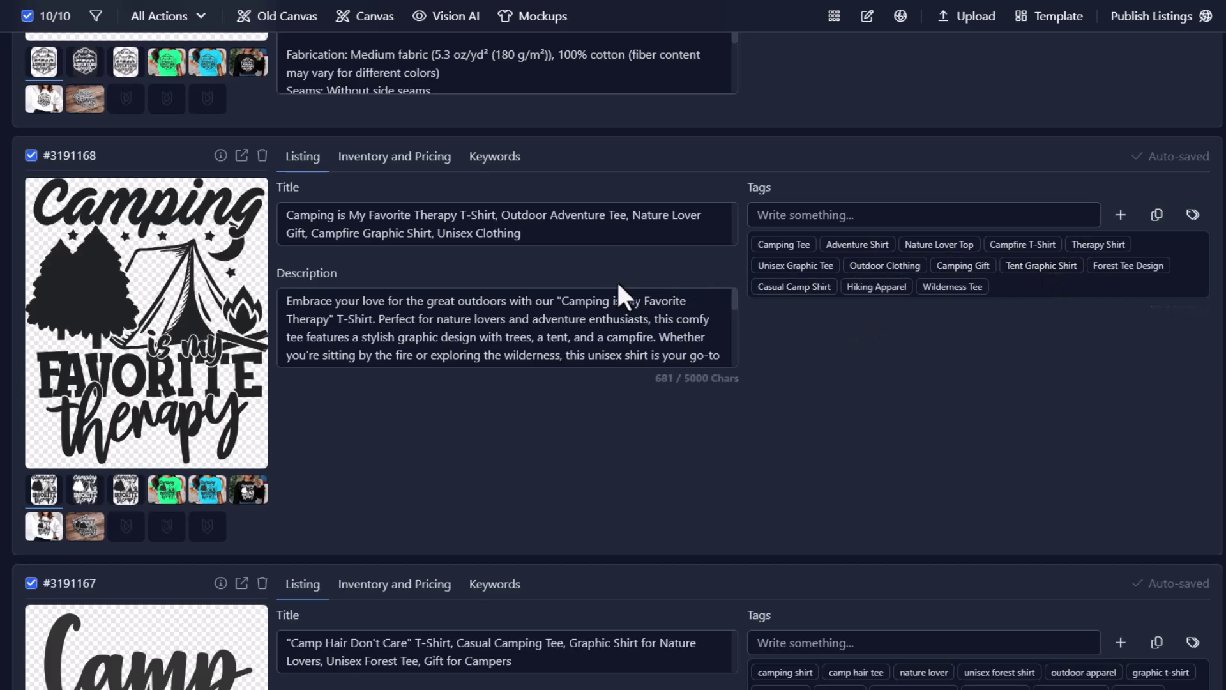
{"action": "scroll", "coordinate": [616, 302], "scroll_direction": "down", "scroll_amount": 3}
{"action": "scroll", "coordinate": [616, 312], "scroll_direction": "down", "scroll_amount": 2}
{"action": "scroll", "coordinate": [616, 312], "scroll_direction": "up", "scroll_amount": 3}
{"action": "scroll", "coordinate": [808, 406], "scroll_direction": "down", "scroll_amount": 3}
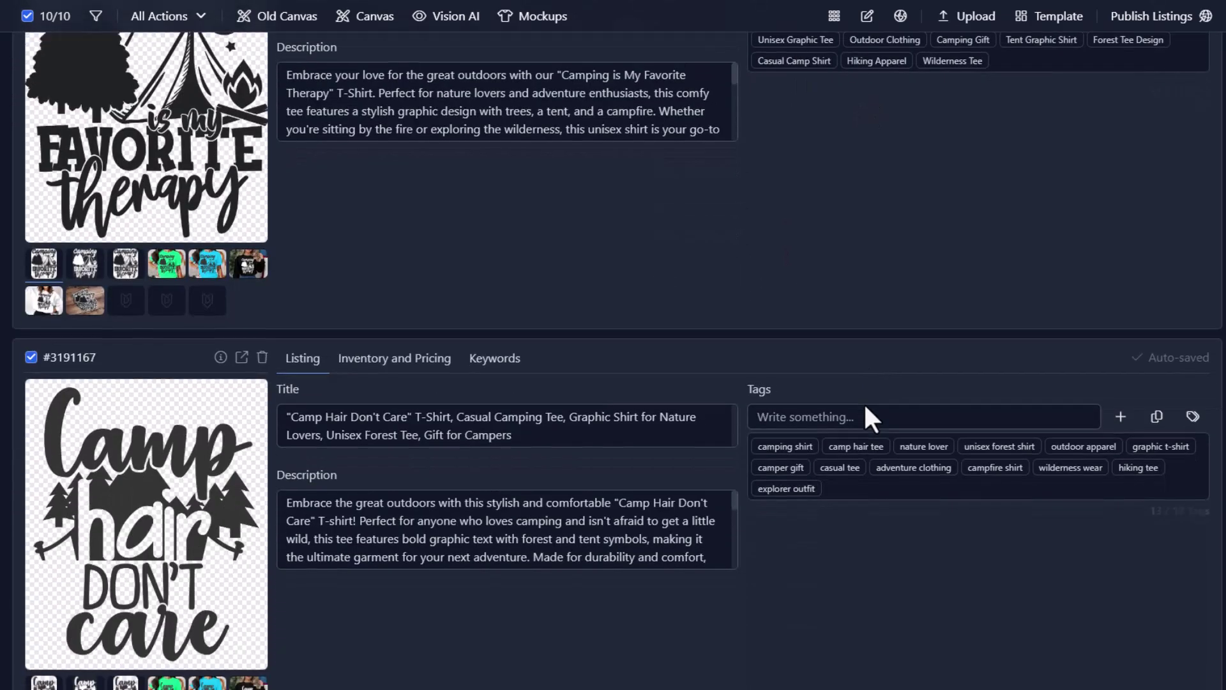
{"action": "scroll", "coordinate": [871, 416], "scroll_direction": "down", "scroll_amount": 2}
{"action": "left_click", "coordinate": [363, 276]}
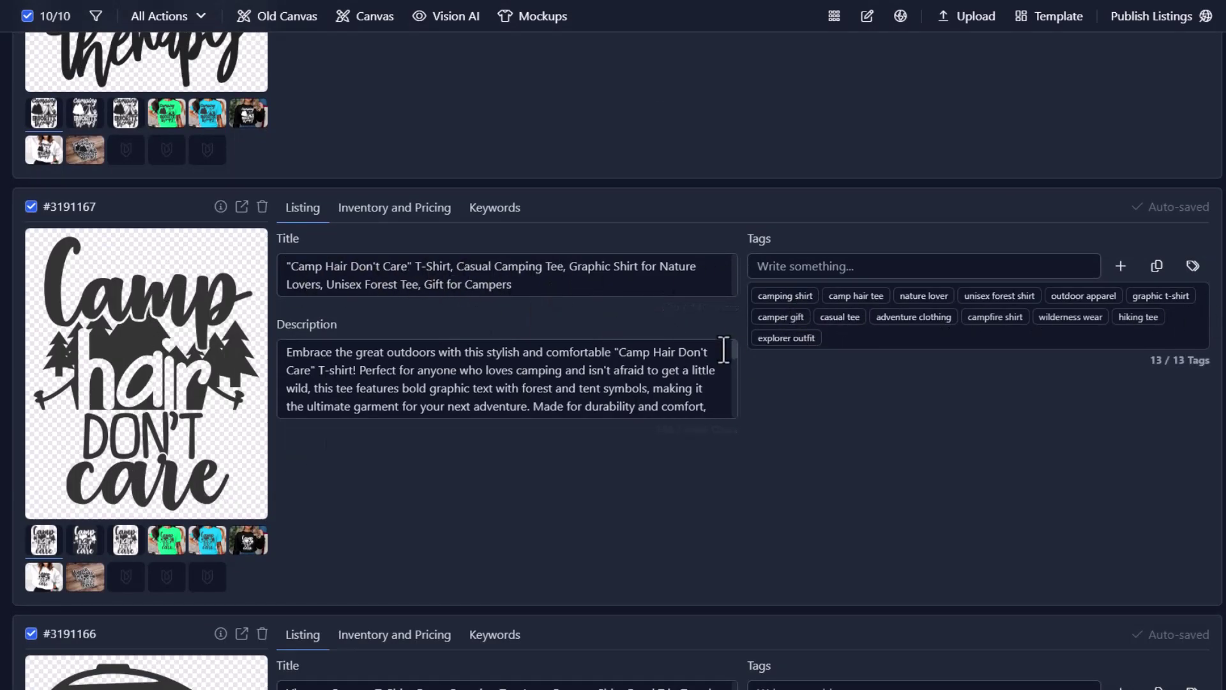
{"action": "scroll", "coordinate": [757, 345], "scroll_direction": "down", "scroll_amount": 2}
{"action": "scroll", "coordinate": [670, 364], "scroll_direction": "down", "scroll_amount": 2}
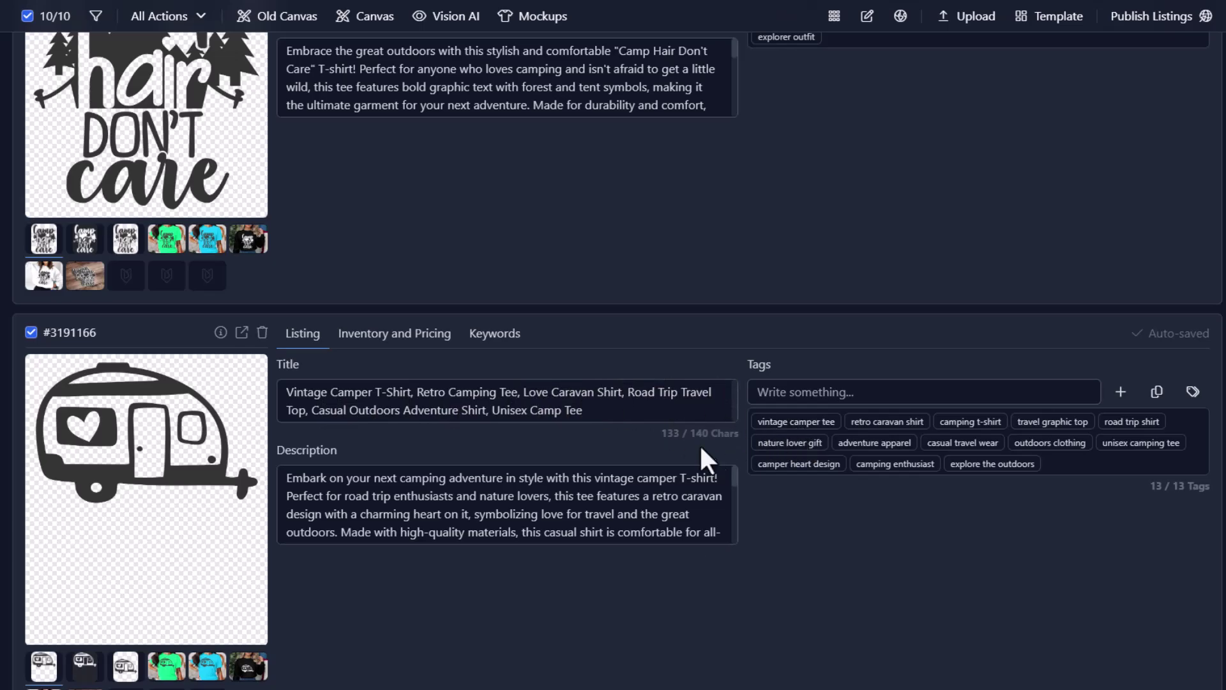
{"action": "scroll", "coordinate": [741, 454], "scroll_direction": "down", "scroll_amount": 5}
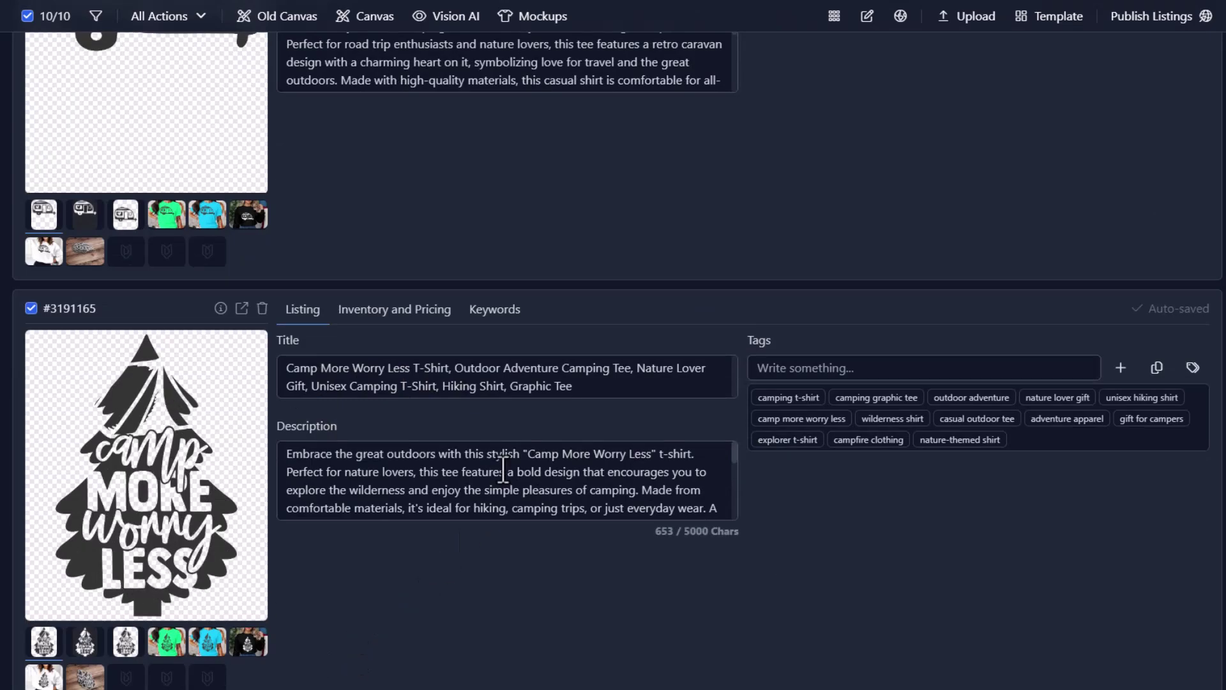
{"action": "scroll", "coordinate": [600, 360], "scroll_direction": "down", "scroll_amount": 1}
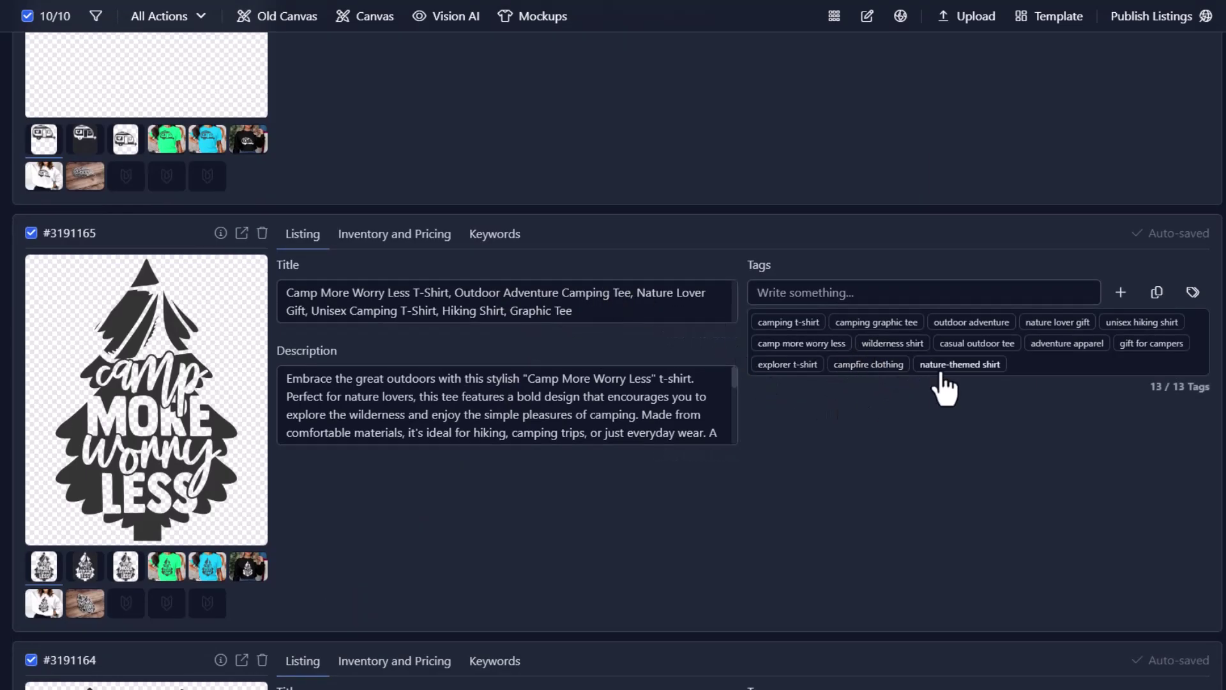
{"action": "scroll", "coordinate": [912, 384], "scroll_direction": "down", "scroll_amount": 4}
{"action": "scroll", "coordinate": [892, 378], "scroll_direction": "down", "scroll_amount": 2}
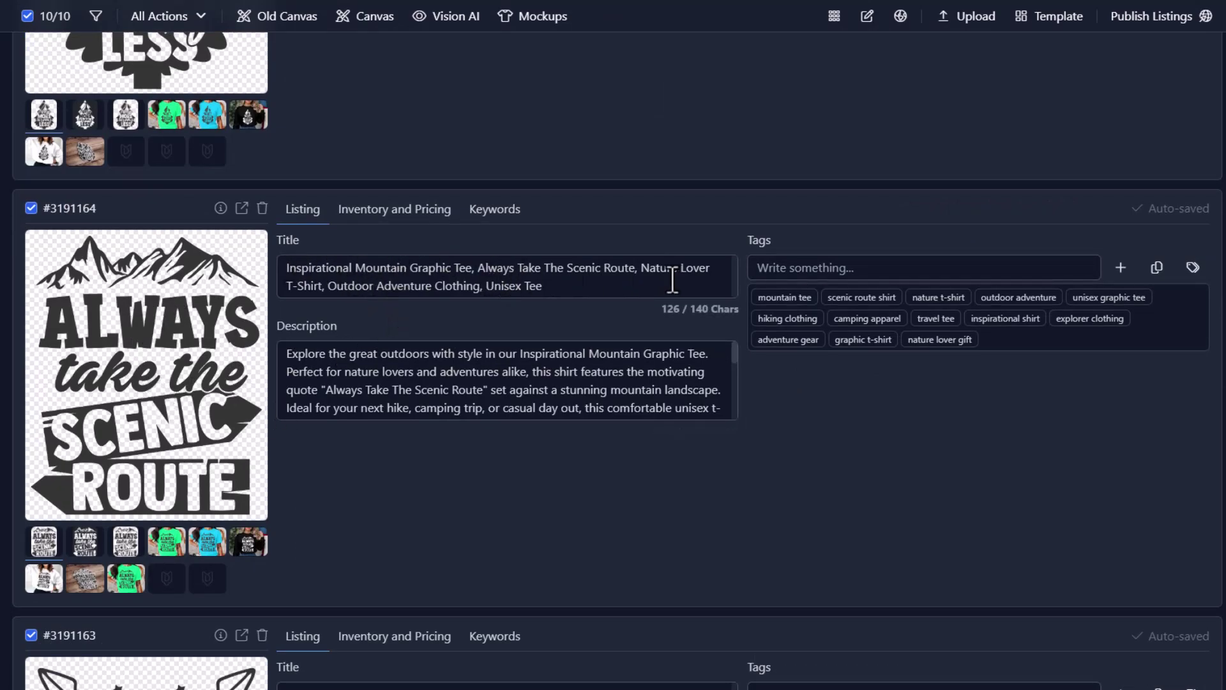
{"action": "left_click_drag", "start_coordinate": [633, 268], "coordinate": [477, 268]}
{"action": "left_click", "coordinate": [705, 269]}
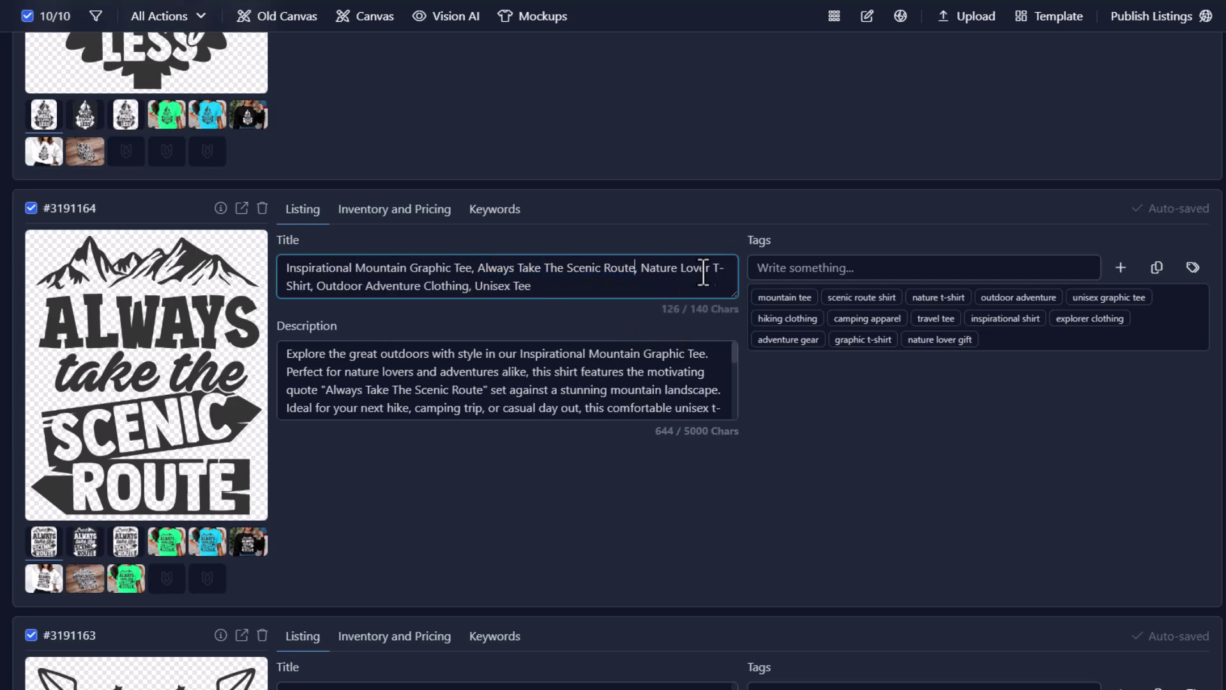
{"action": "scroll", "coordinate": [848, 450], "scroll_direction": "down", "scroll_amount": 1}
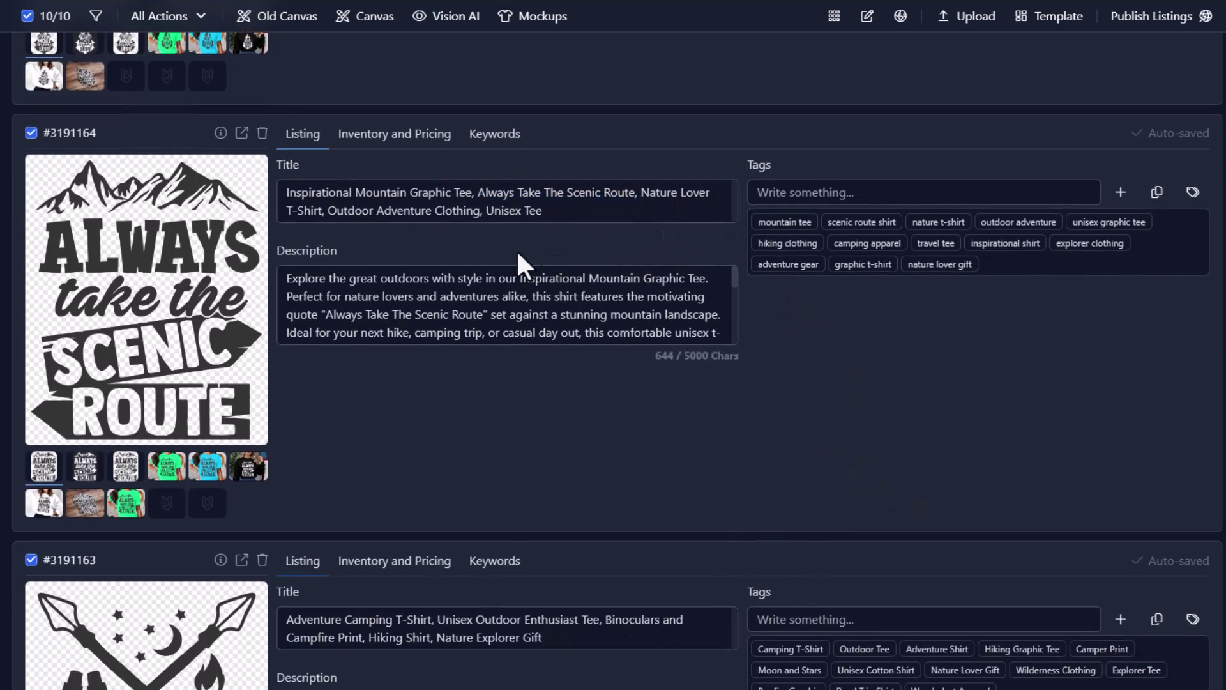
{"action": "scroll", "coordinate": [863, 376], "scroll_direction": "down", "scroll_amount": 2}
{"action": "scroll", "coordinate": [846, 375], "scroll_direction": "down", "scroll_amount": 1}
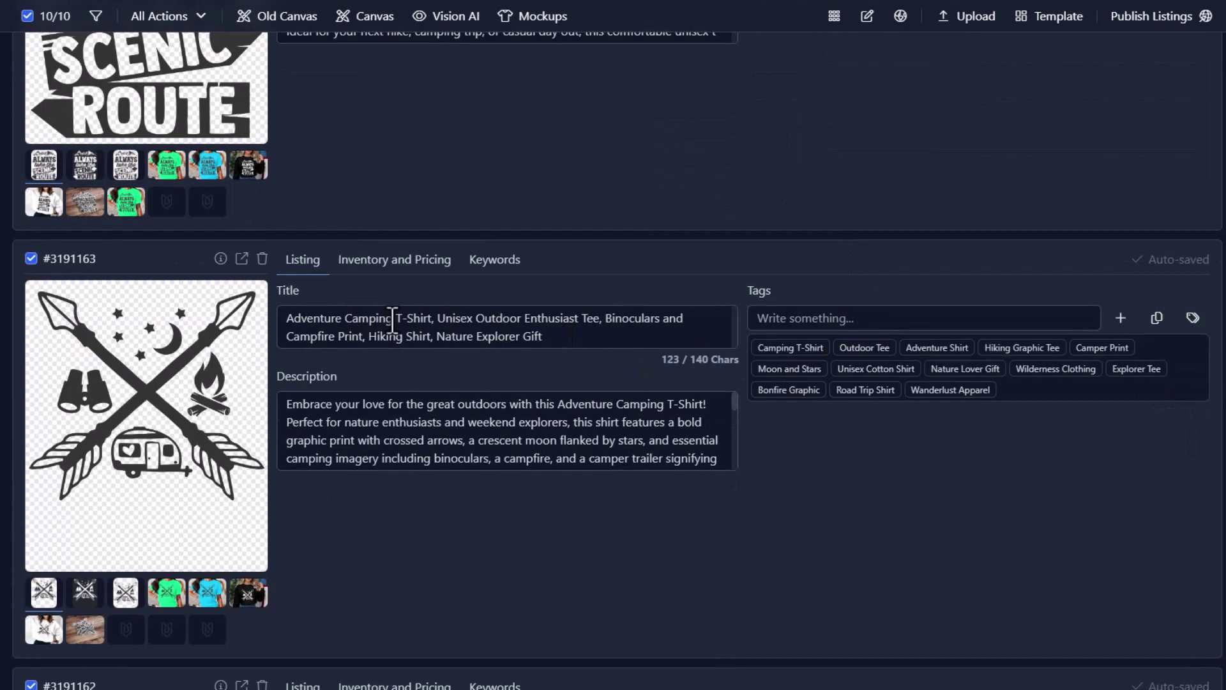
{"action": "left_click", "coordinate": [478, 343]}
{"action": "triple_click", "coordinate": [639, 323]}
{"action": "left_click", "coordinate": [369, 336]}
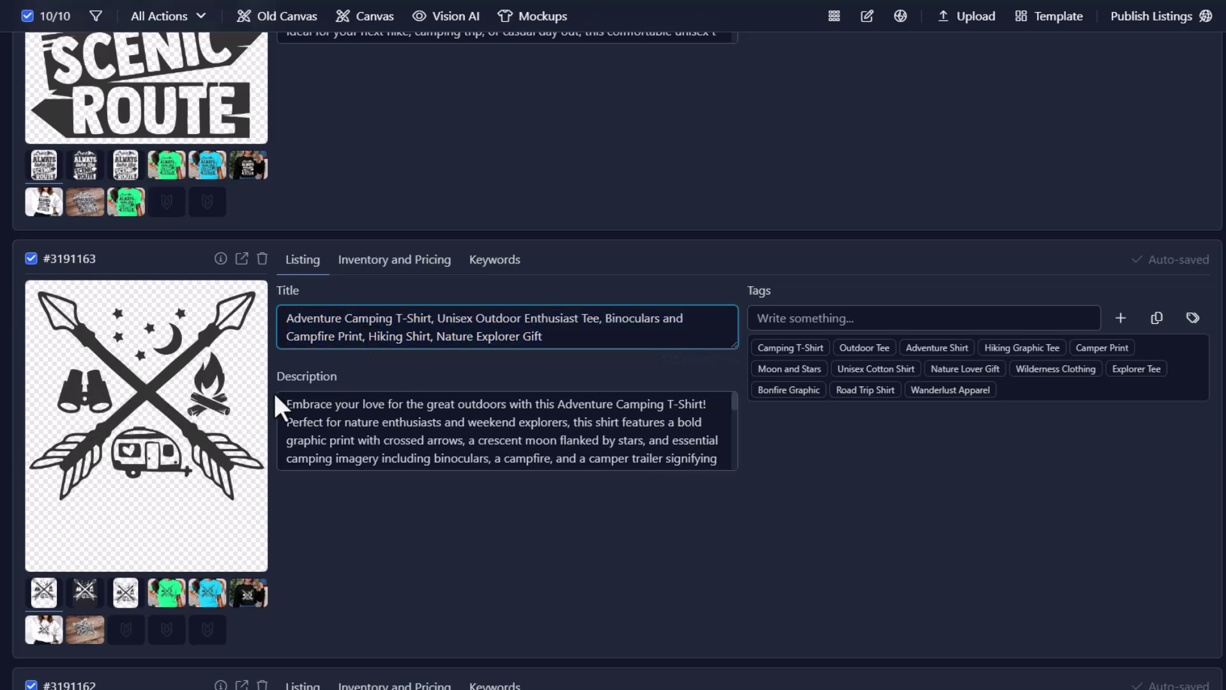
{"action": "scroll", "coordinate": [533, 383], "scroll_direction": "down", "scroll_amount": 4}
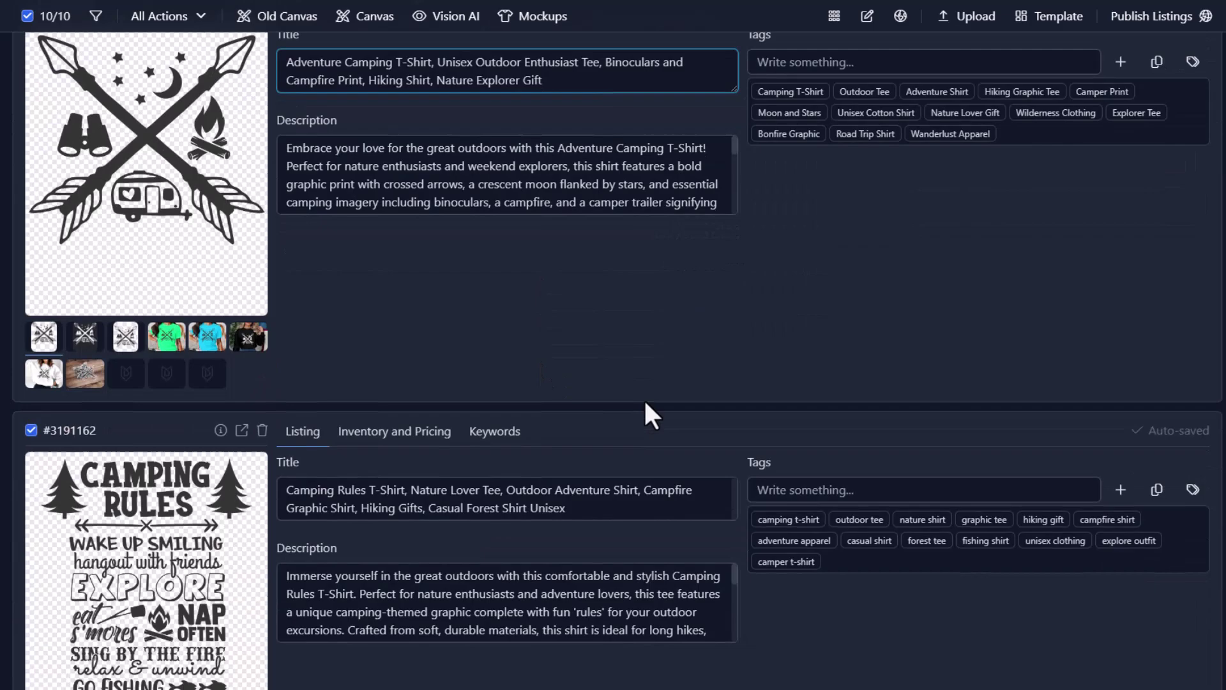
{"action": "scroll", "coordinate": [642, 359], "scroll_direction": "down", "scroll_amount": 1}
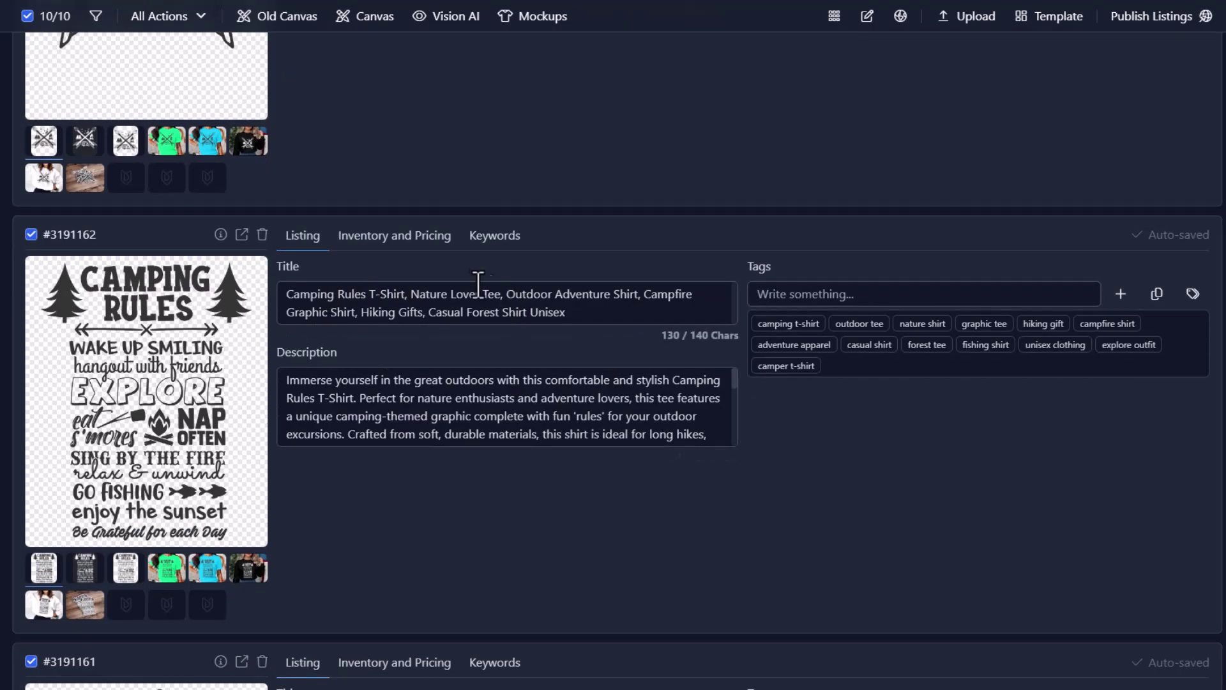
{"action": "mouse_move", "coordinate": [507, 499]}
{"action": "scroll", "coordinate": [828, 471], "scroll_direction": "down", "scroll_amount": 3}
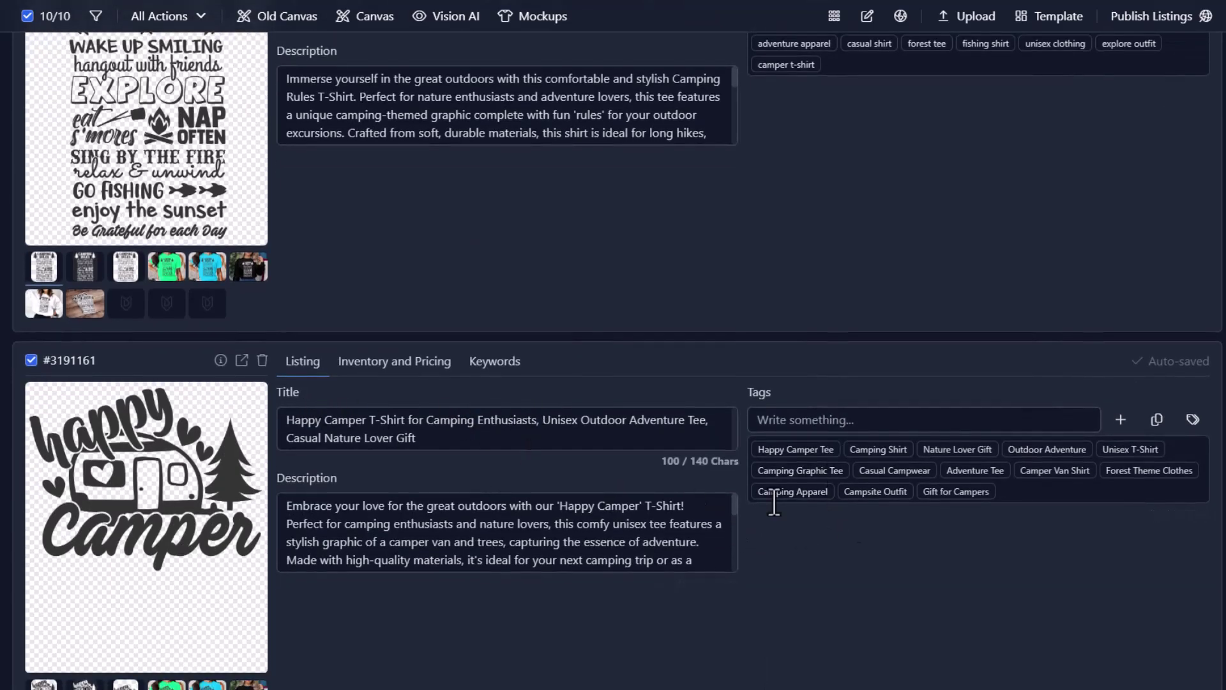
{"action": "scroll", "coordinate": [868, 498], "scroll_direction": "down", "scroll_amount": 3}
{"action": "scroll", "coordinate": [821, 474], "scroll_direction": "down", "scroll_amount": 1}
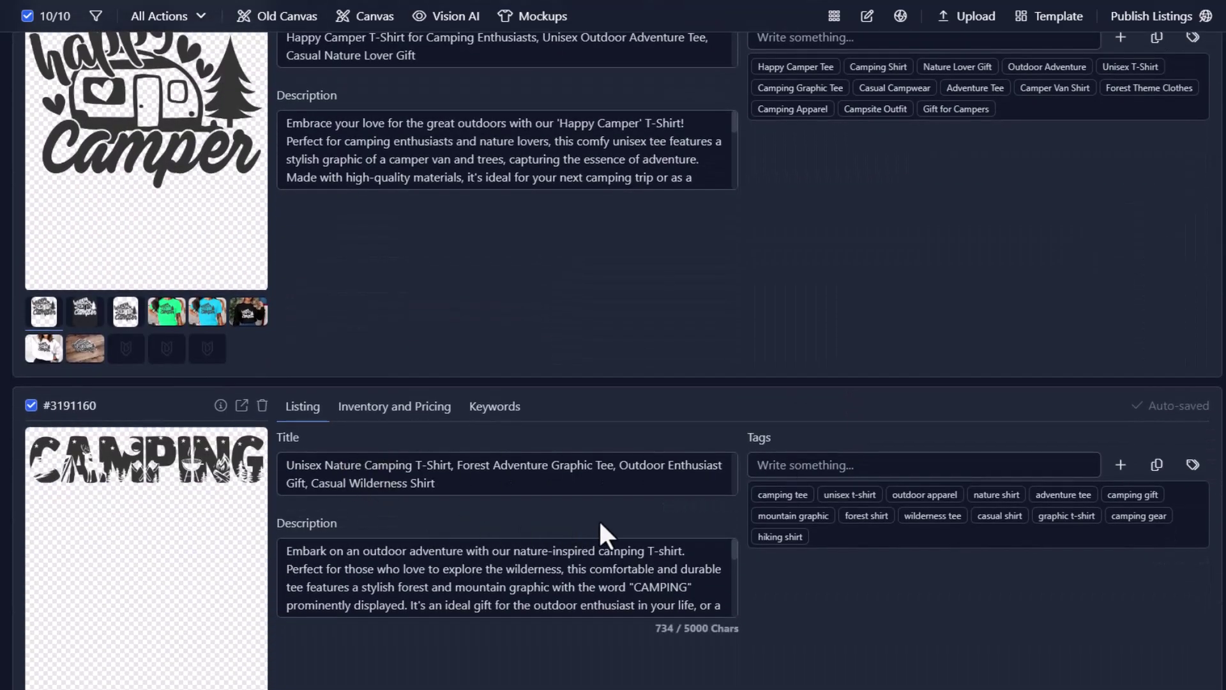
{"action": "scroll", "coordinate": [625, 537], "scroll_direction": "up", "scroll_amount": 5}
{"action": "scroll", "coordinate": [664, 532], "scroll_direction": "up", "scroll_amount": 10}
{"action": "scroll", "coordinate": [649, 479], "scroll_direction": "up", "scroll_amount": 3}
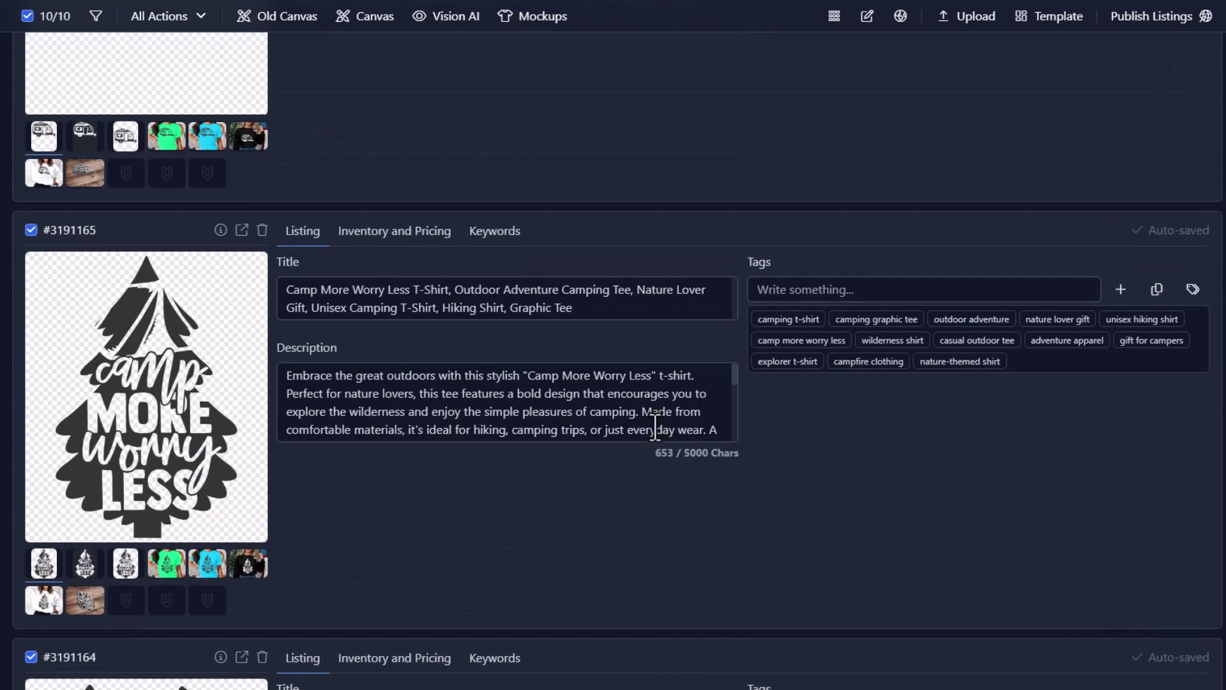
{"action": "scroll", "coordinate": [671, 451], "scroll_direction": "up", "scroll_amount": 10}
{"action": "scroll", "coordinate": [709, 461], "scroll_direction": "up", "scroll_amount": 3}
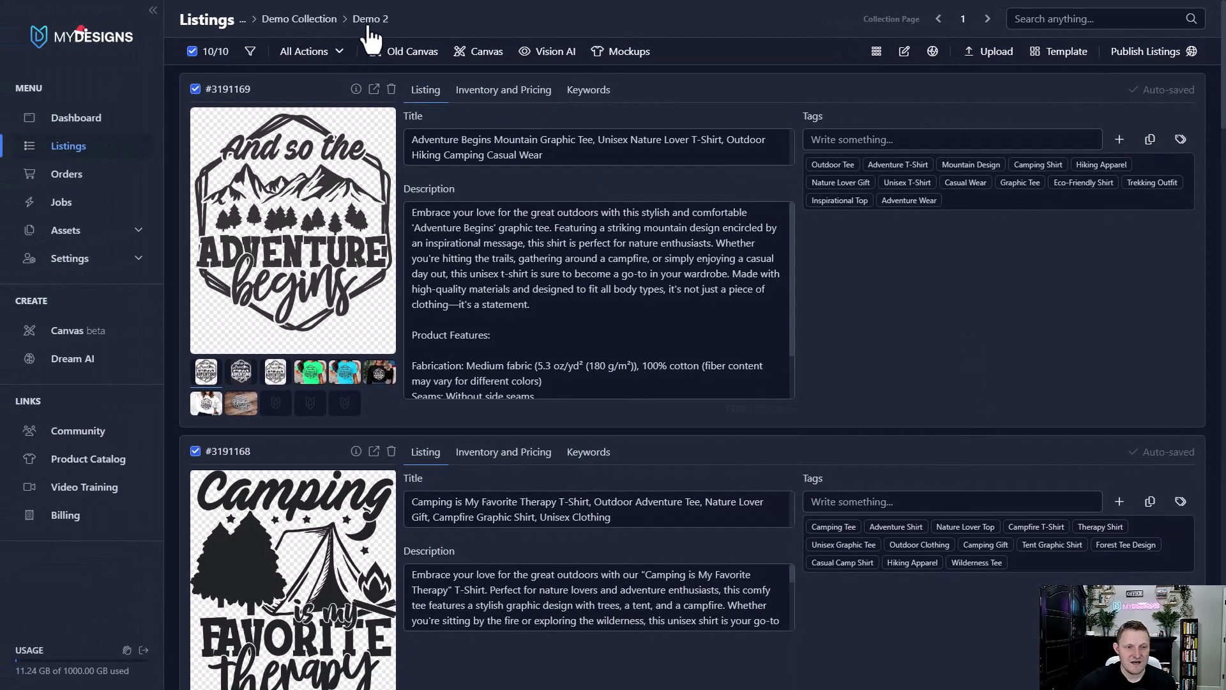
- Browse to the Demo 3 folder and load its dog listings
{"action": "left_click", "coordinate": [369, 21]}
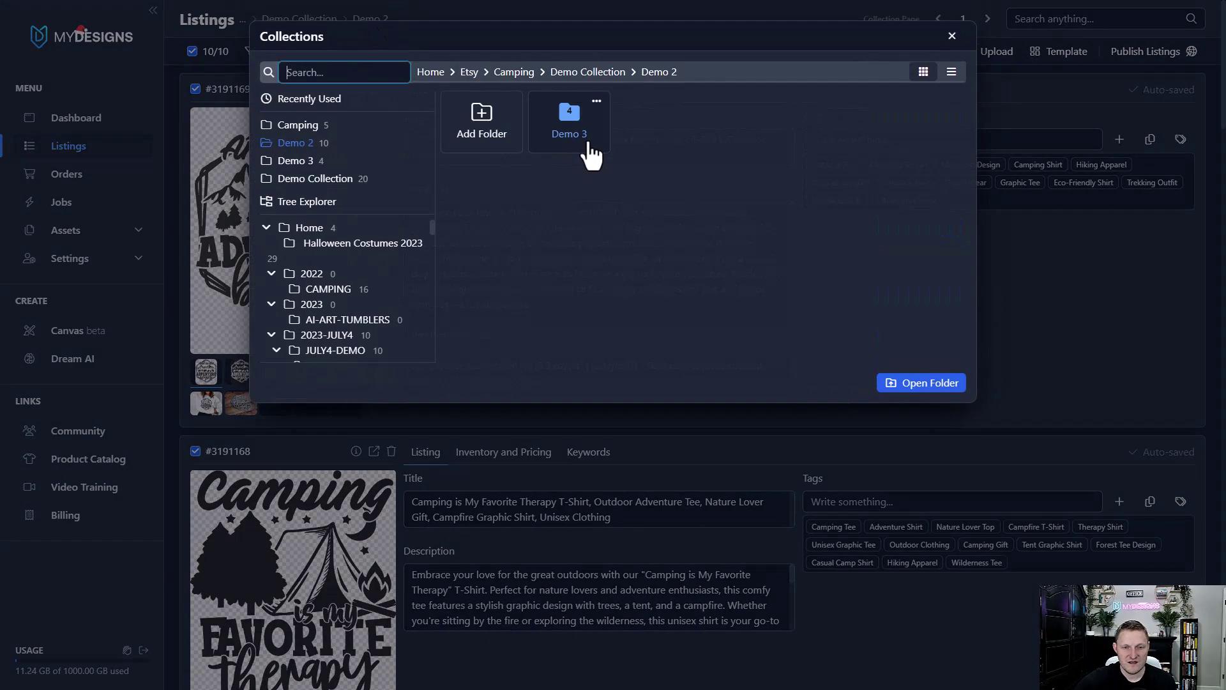
{"action": "left_click", "coordinate": [585, 146]}
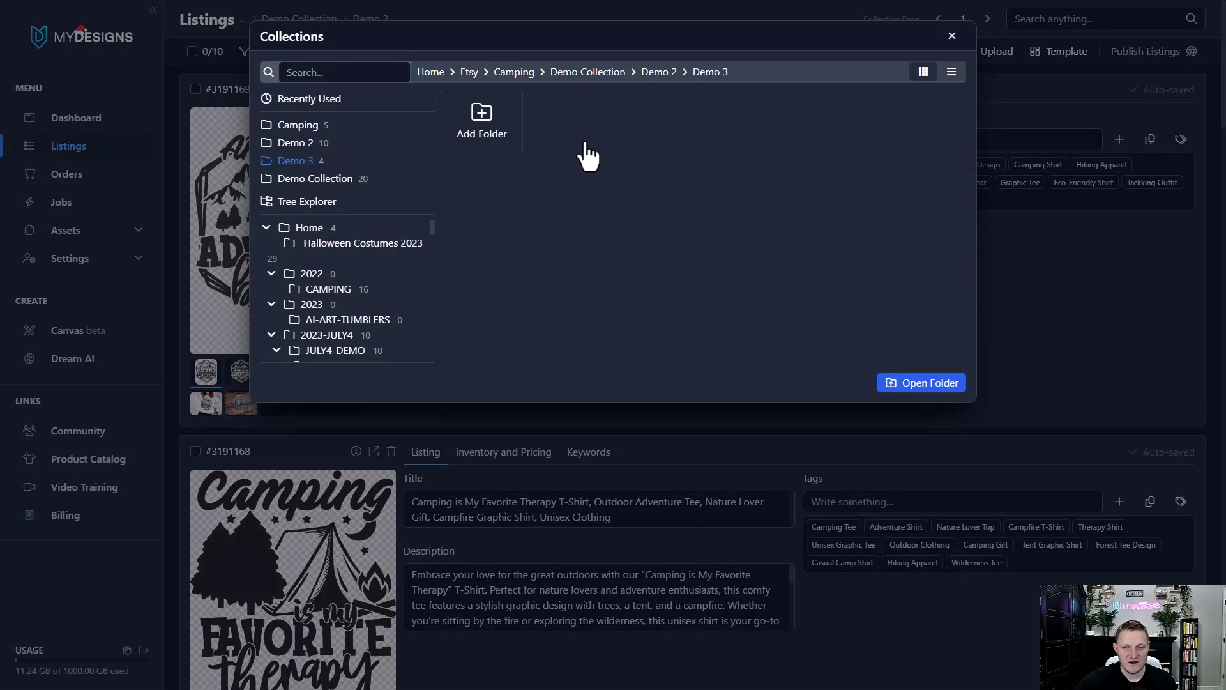
{"action": "left_click", "coordinate": [912, 386]}
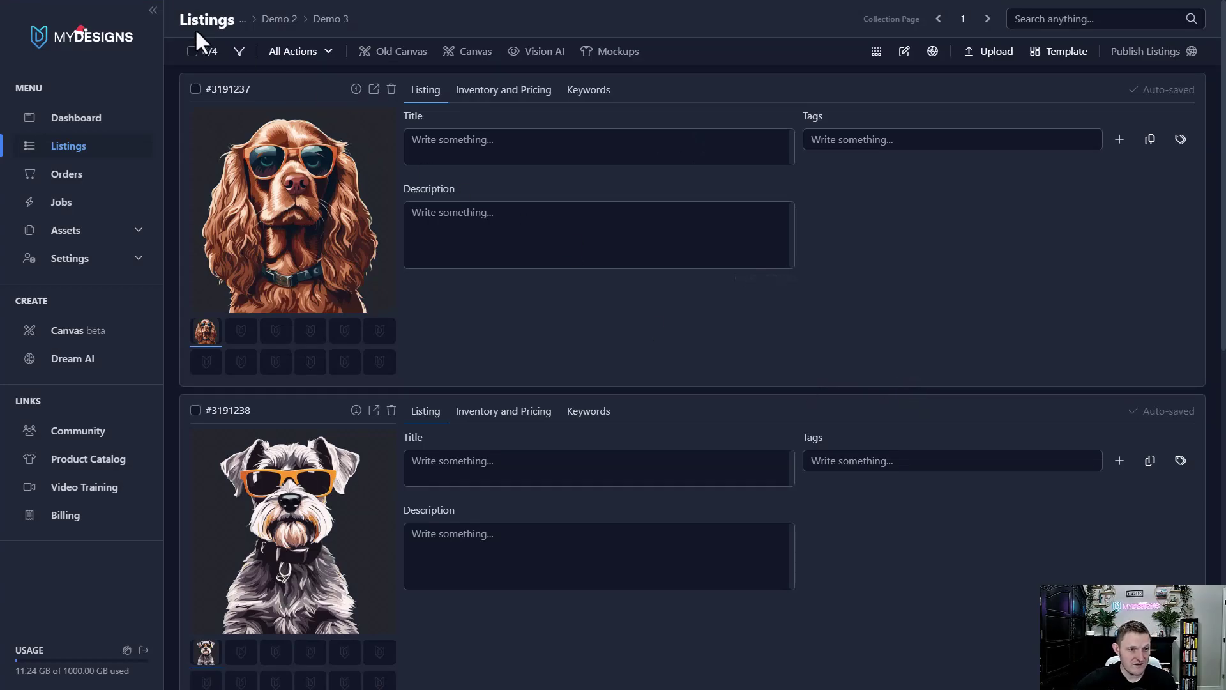
- Select all four dog listings
{"action": "left_click", "coordinate": [203, 51]}
{"action": "left_click", "coordinate": [211, 118]}
{"action": "scroll", "coordinate": [810, 145], "scroll_direction": "down", "scroll_amount": 1}
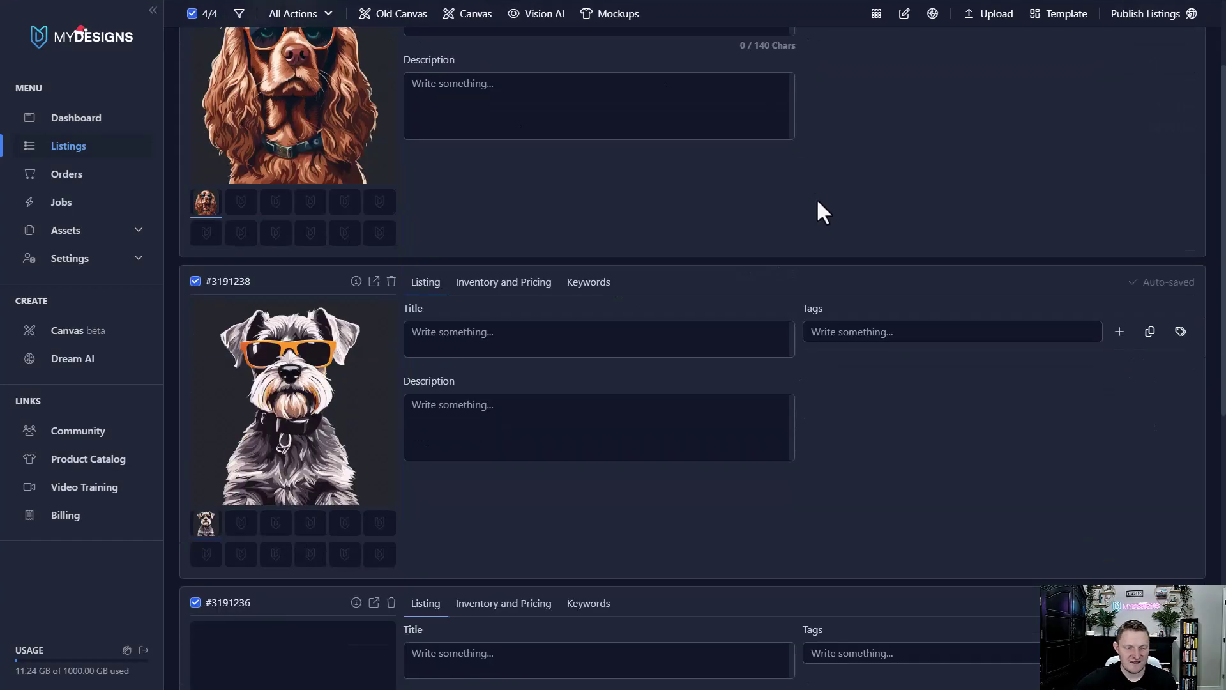
{"action": "scroll", "coordinate": [817, 211], "scroll_direction": "down", "scroll_amount": 1}
{"action": "scroll", "coordinate": [355, 307], "scroll_direction": "down", "scroll_amount": 2}
{"action": "scroll", "coordinate": [93, 377], "scroll_direction": "down", "scroll_amount": 1}
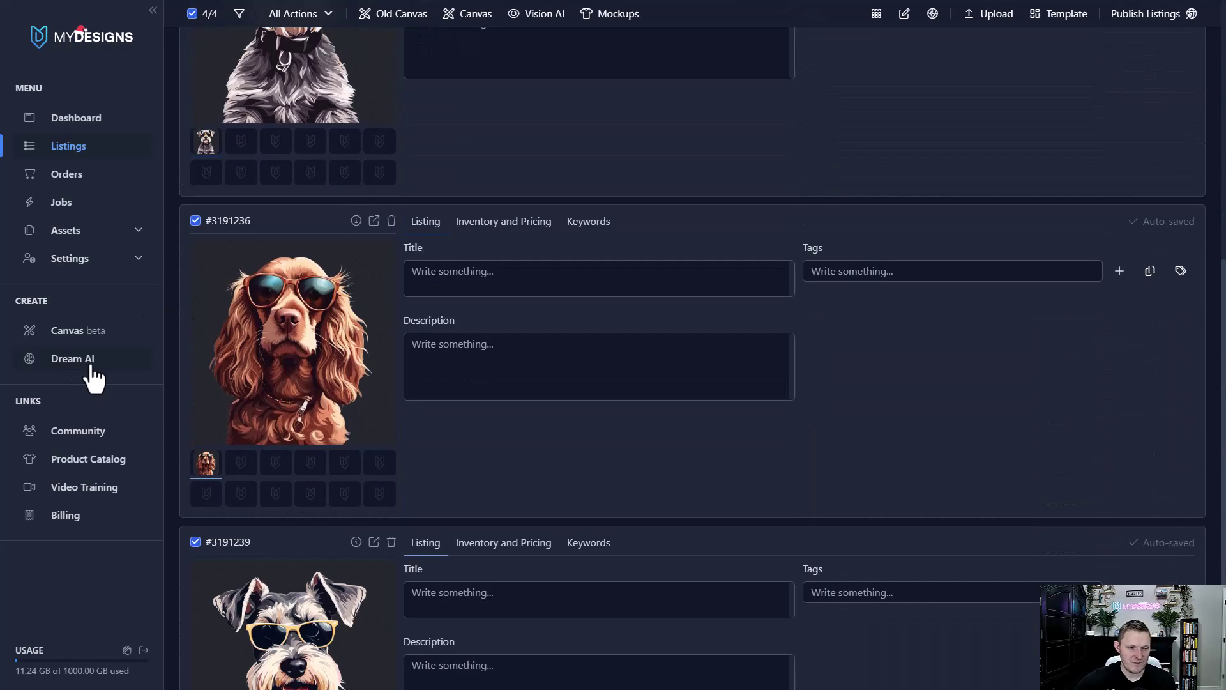
{"action": "scroll", "coordinate": [348, 317], "scroll_direction": "down", "scroll_amount": 2}
{"action": "scroll", "coordinate": [311, 416], "scroll_direction": "up", "scroll_amount": 3}
{"action": "scroll", "coordinate": [301, 154], "scroll_direction": "up", "scroll_amount": 3}
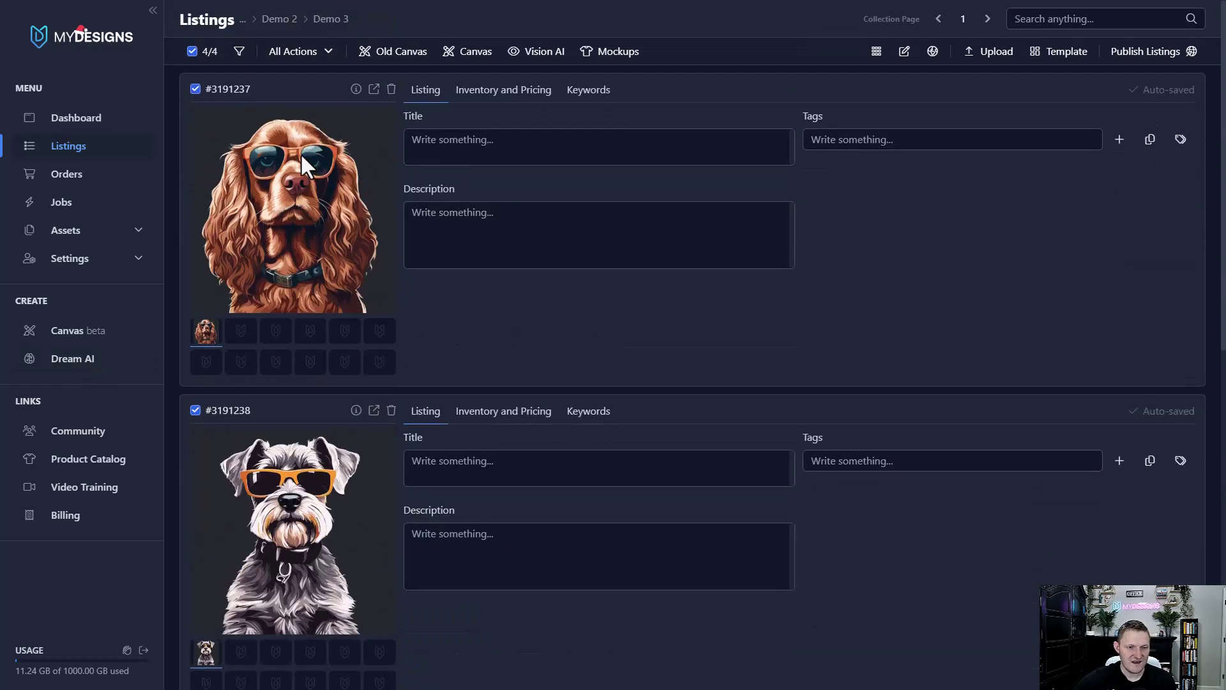
{"action": "scroll", "coordinate": [288, 345], "scroll_direction": "down", "scroll_amount": 1}
{"action": "scroll", "coordinate": [256, 387], "scroll_direction": "up", "scroll_amount": 2}
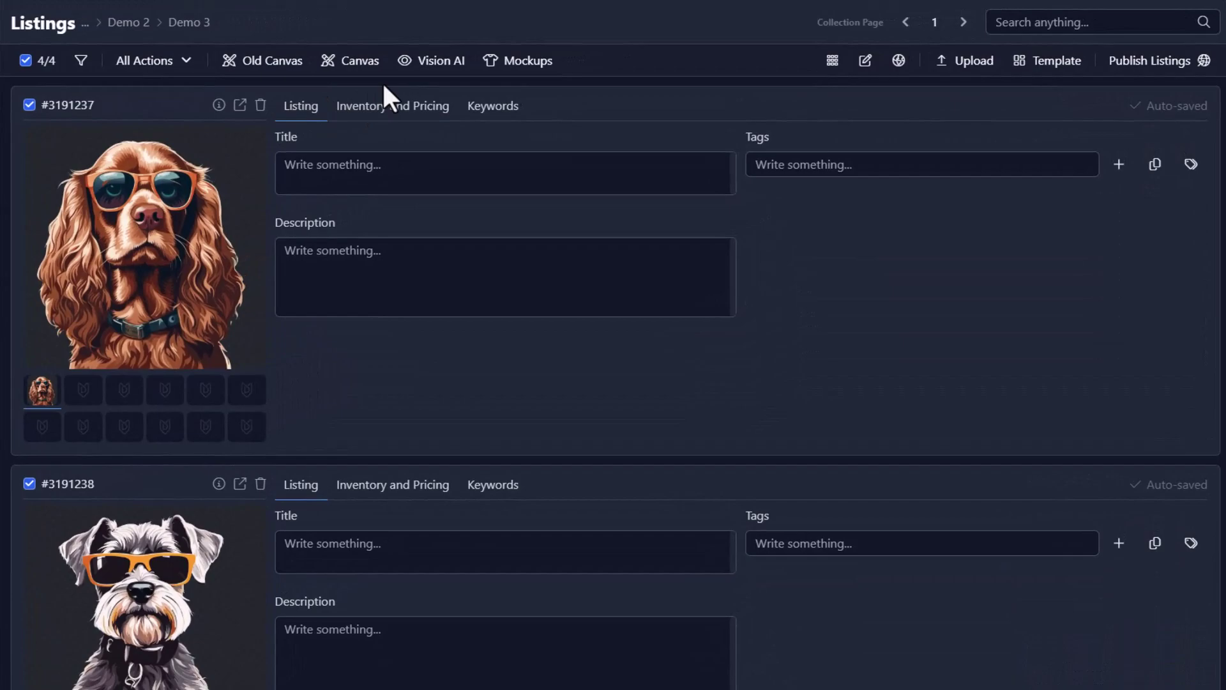
- Start Vision AI for the dog listings with product type Sticker
{"action": "left_click", "coordinate": [431, 61]}
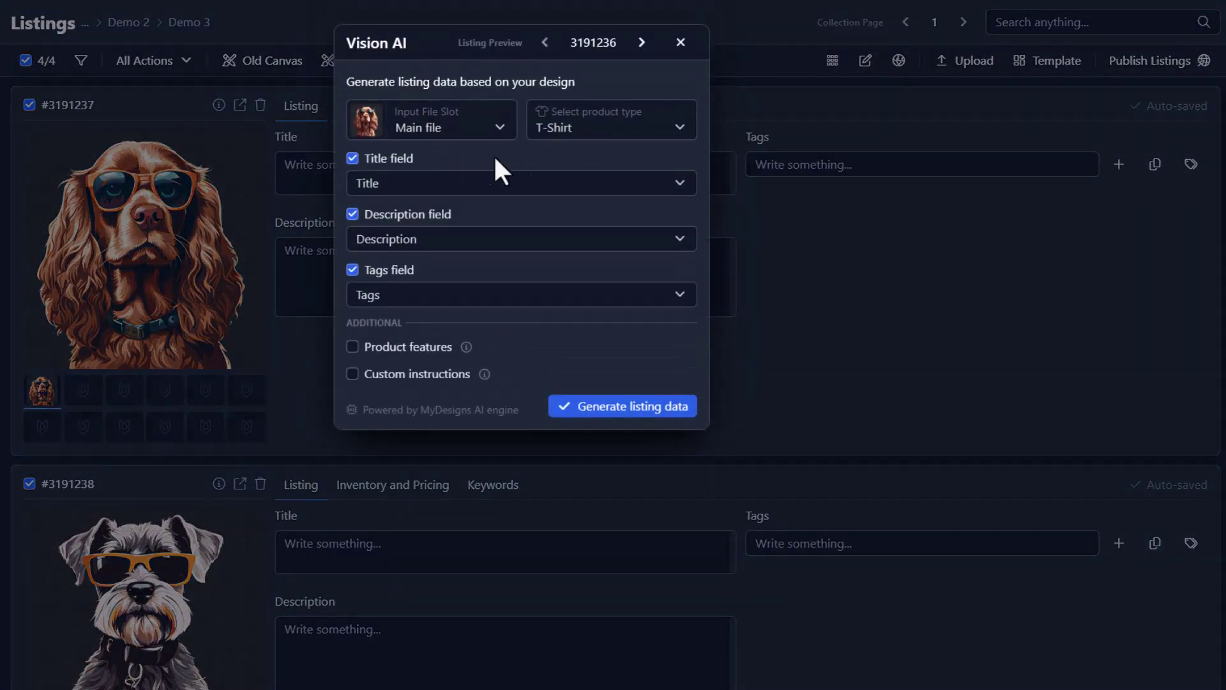
{"action": "left_click", "coordinate": [621, 143]}
{"action": "scroll", "coordinate": [604, 274], "scroll_direction": "down", "scroll_amount": 1}
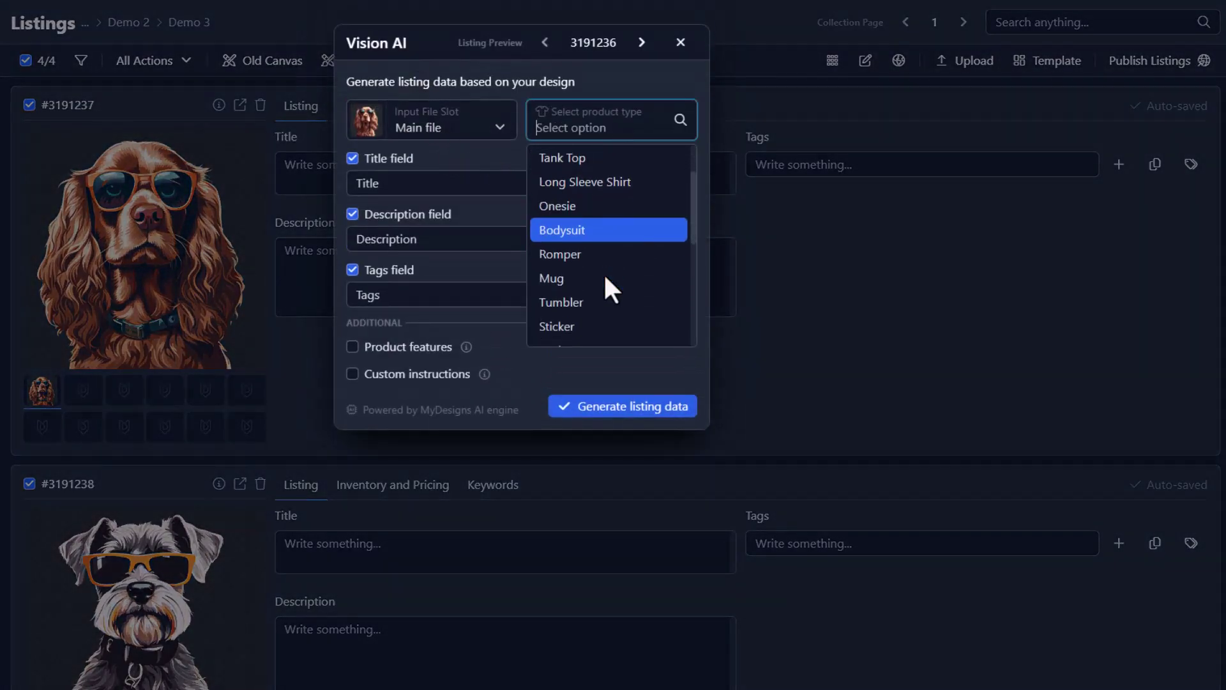
{"action": "left_click", "coordinate": [578, 324]}
- Keep Title, Description and Tags as the destinations for the generated fields
{"action": "left_click", "coordinate": [397, 184]}
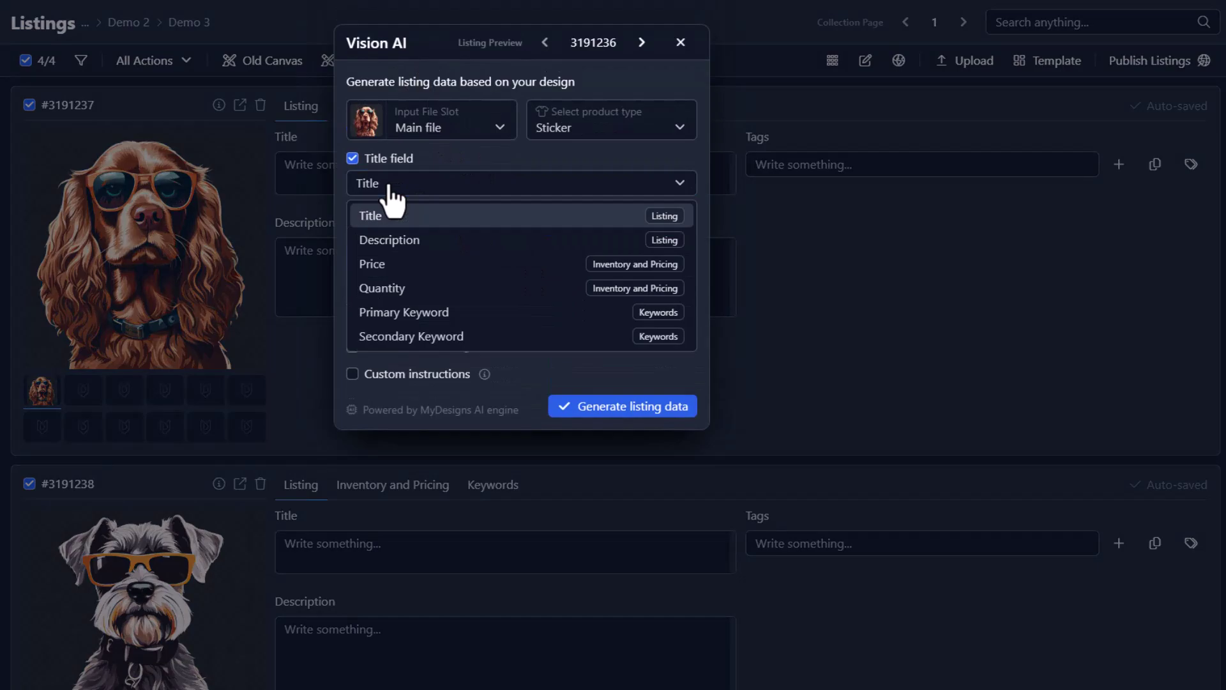
{"action": "left_click", "coordinate": [432, 215]}
{"action": "left_click", "coordinate": [403, 248]}
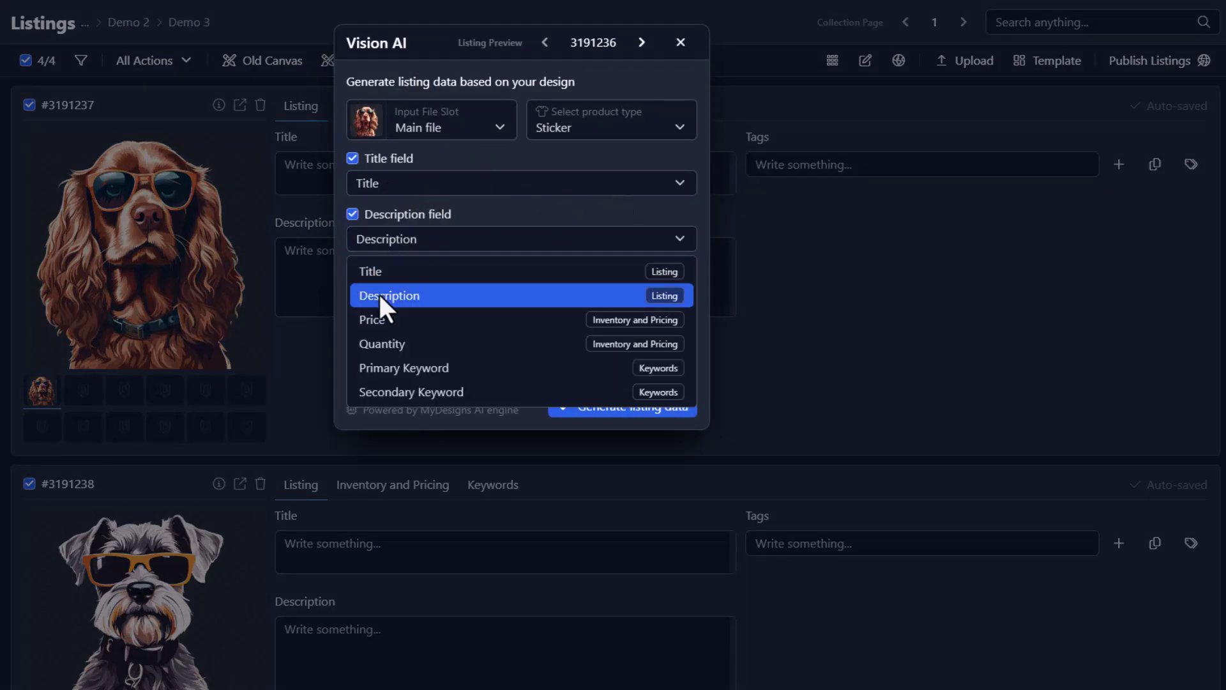
{"action": "left_click", "coordinate": [381, 294]}
{"action": "left_click", "coordinate": [406, 293]}
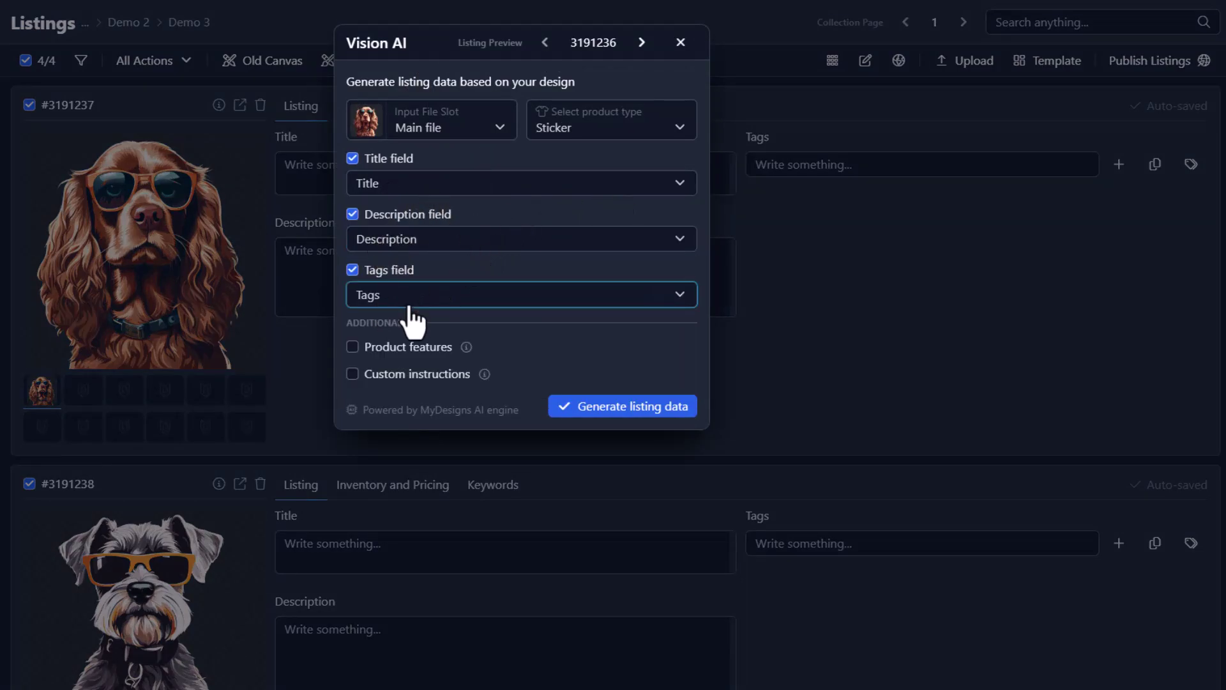
{"action": "left_click", "coordinate": [409, 320]}
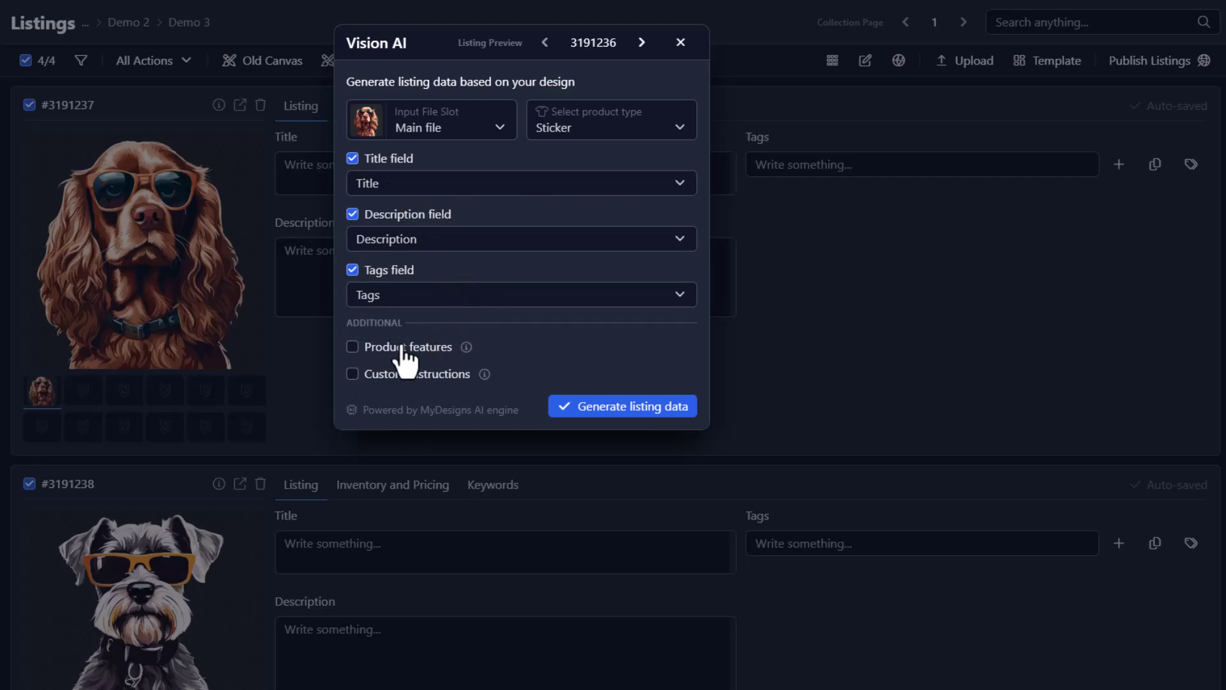
- Generate listing data and confirm running Vision AI on the four listings
{"action": "left_click", "coordinate": [627, 411]}
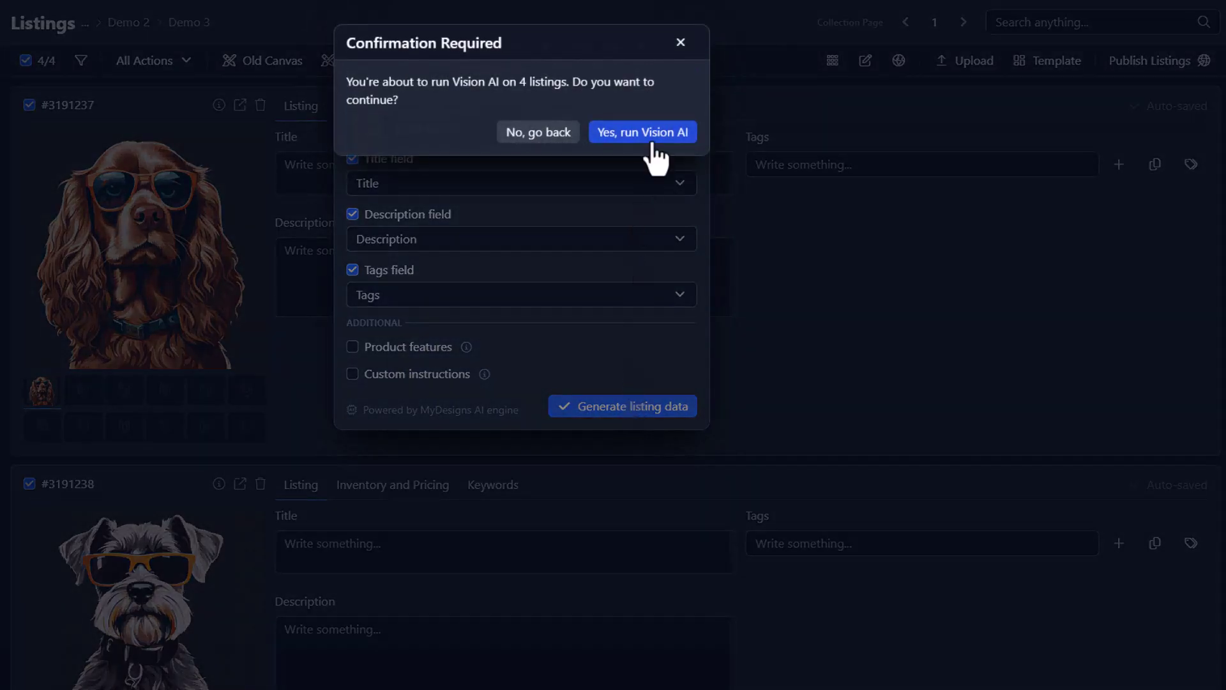
{"action": "left_click", "coordinate": [655, 134]}
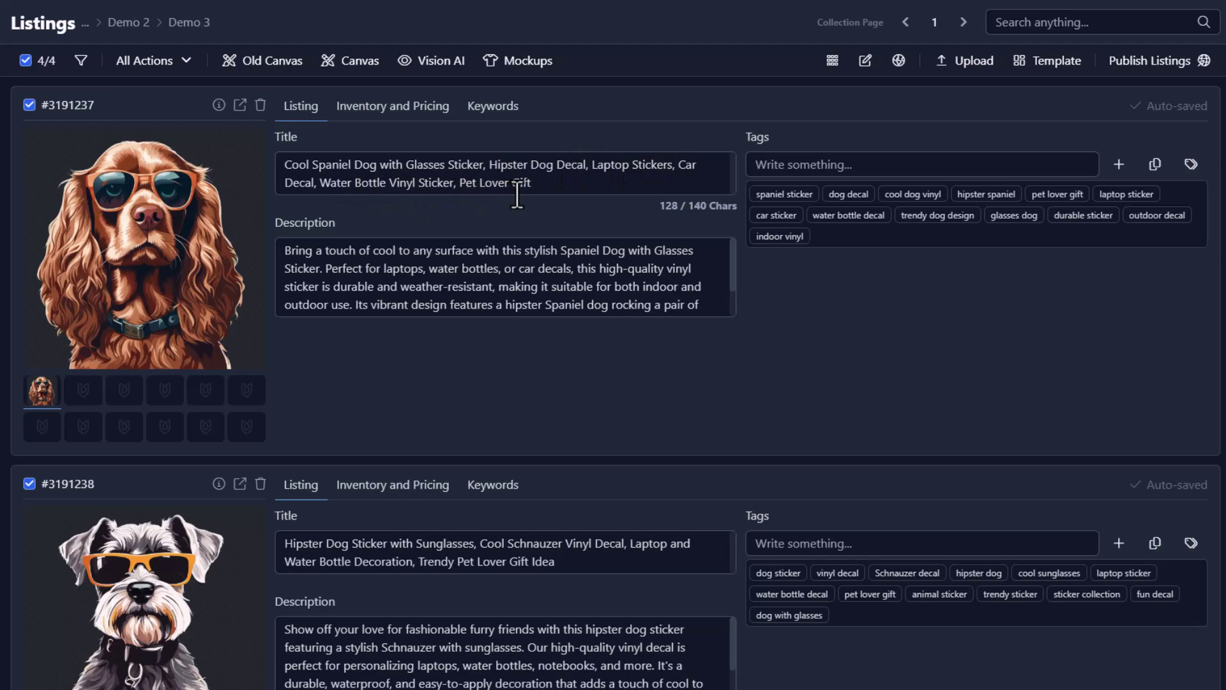
{"action": "mouse_move", "coordinate": [968, 213]}
{"action": "scroll", "coordinate": [800, 342], "scroll_direction": "down", "scroll_amount": 2}
{"action": "scroll", "coordinate": [754, 285], "scroll_direction": "down", "scroll_amount": 1}
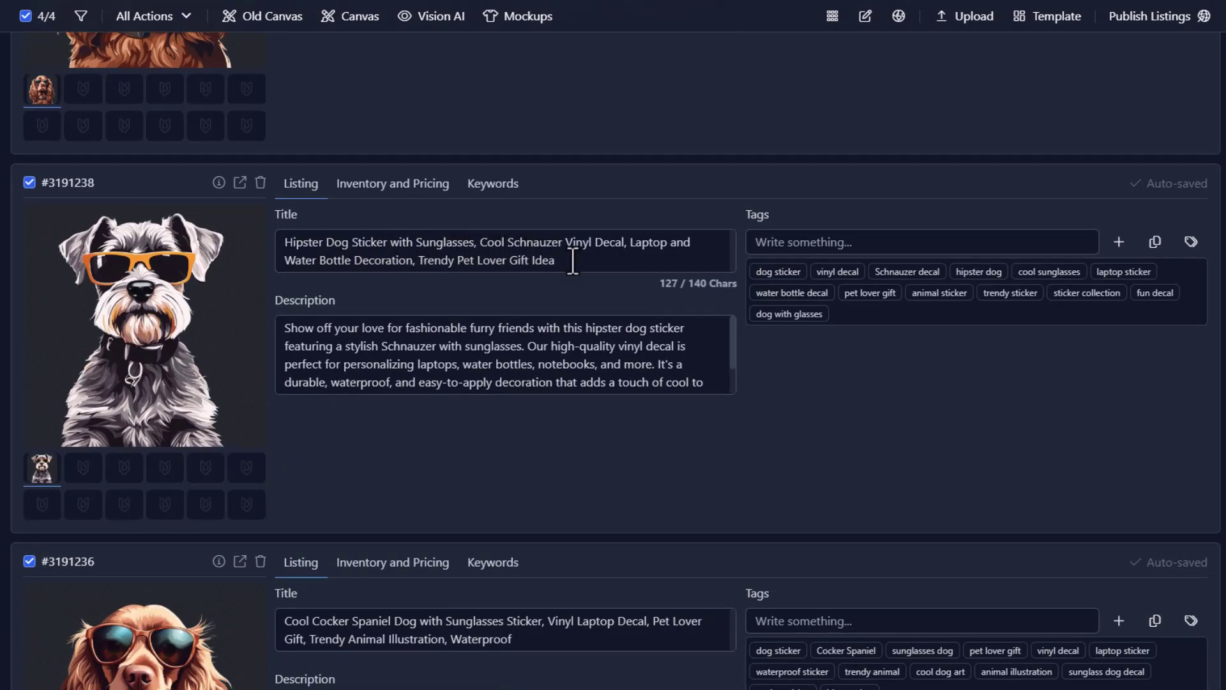
- Review the Schnauzer sticker title, checking the words Schnauzer and Vinyl Decal
{"action": "double_click", "coordinate": [520, 244]}
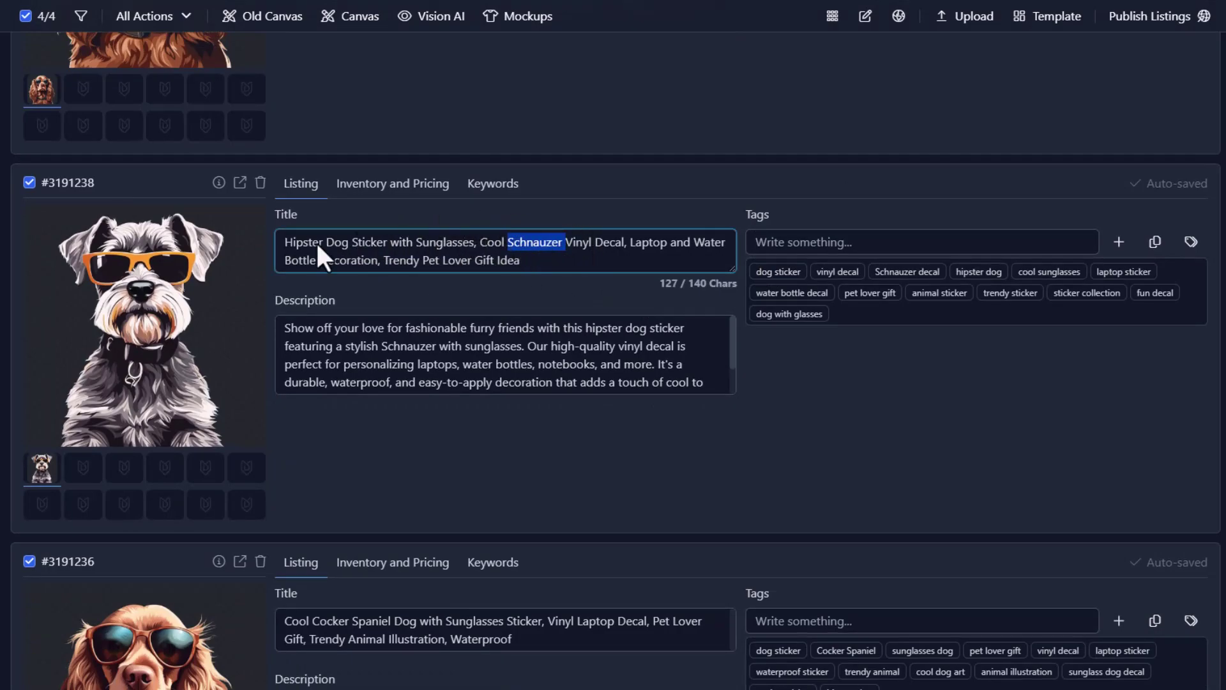
{"action": "left_click", "coordinate": [595, 245]}
{"action": "left_click_drag", "start_coordinate": [625, 246], "coordinate": [573, 246]}
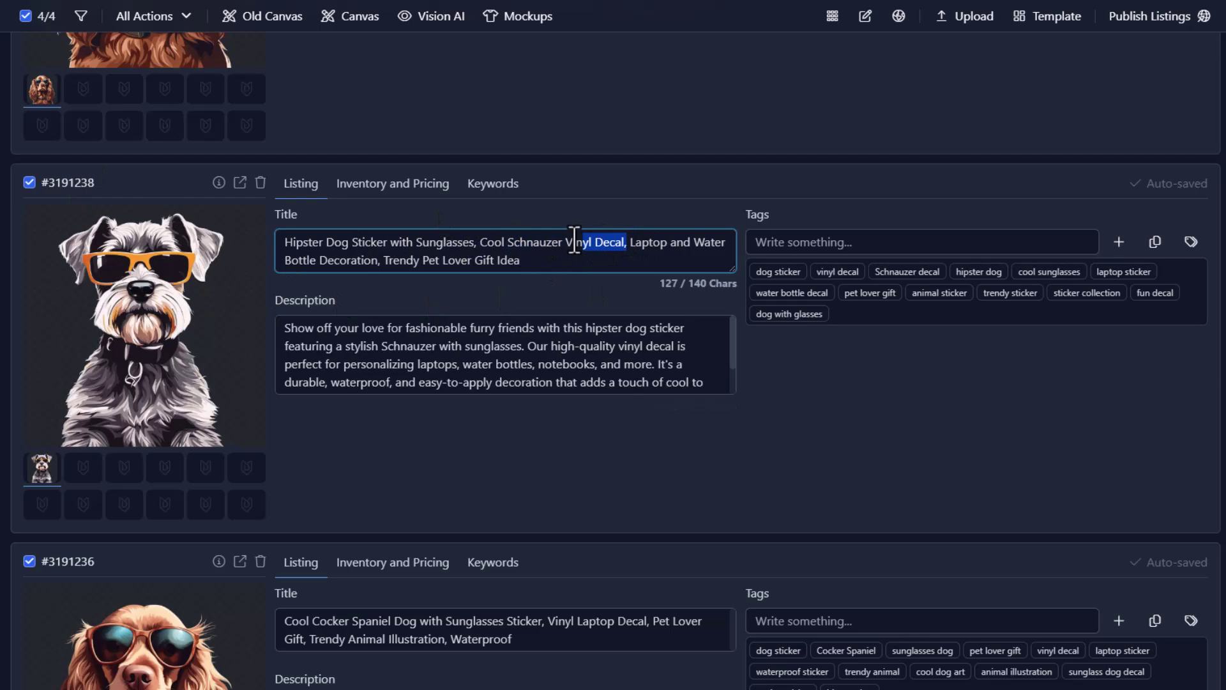
{"action": "left_click", "coordinate": [651, 246]}
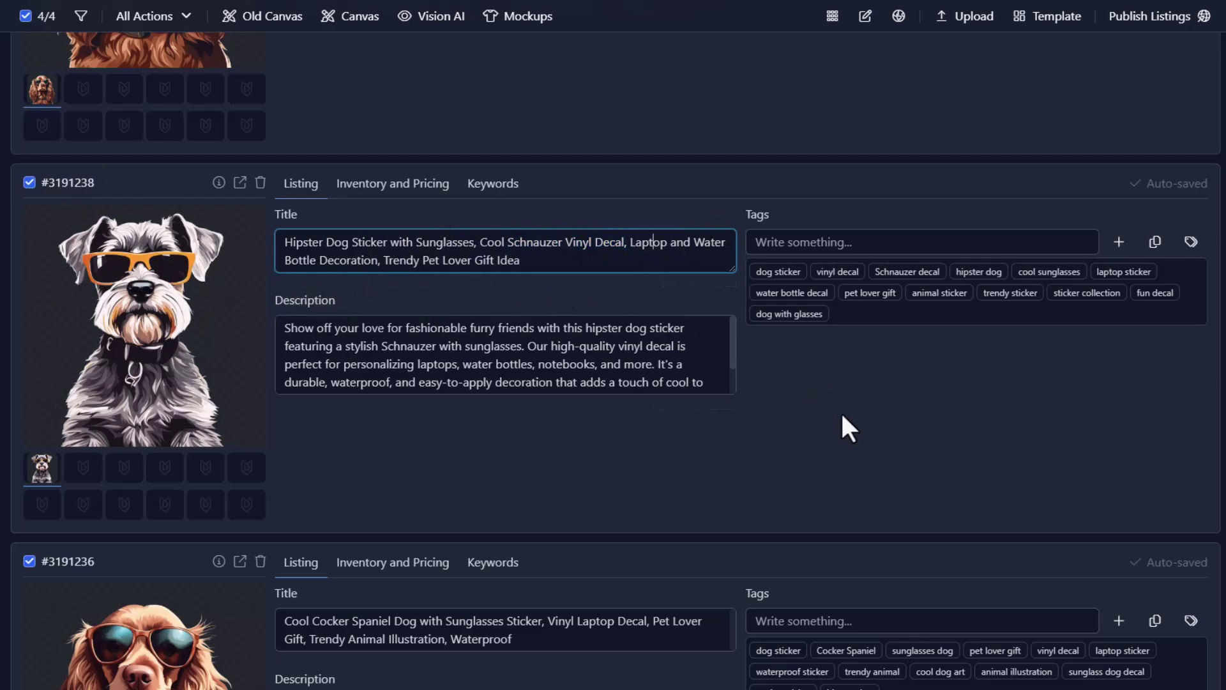
{"action": "left_click", "coordinate": [941, 483]}
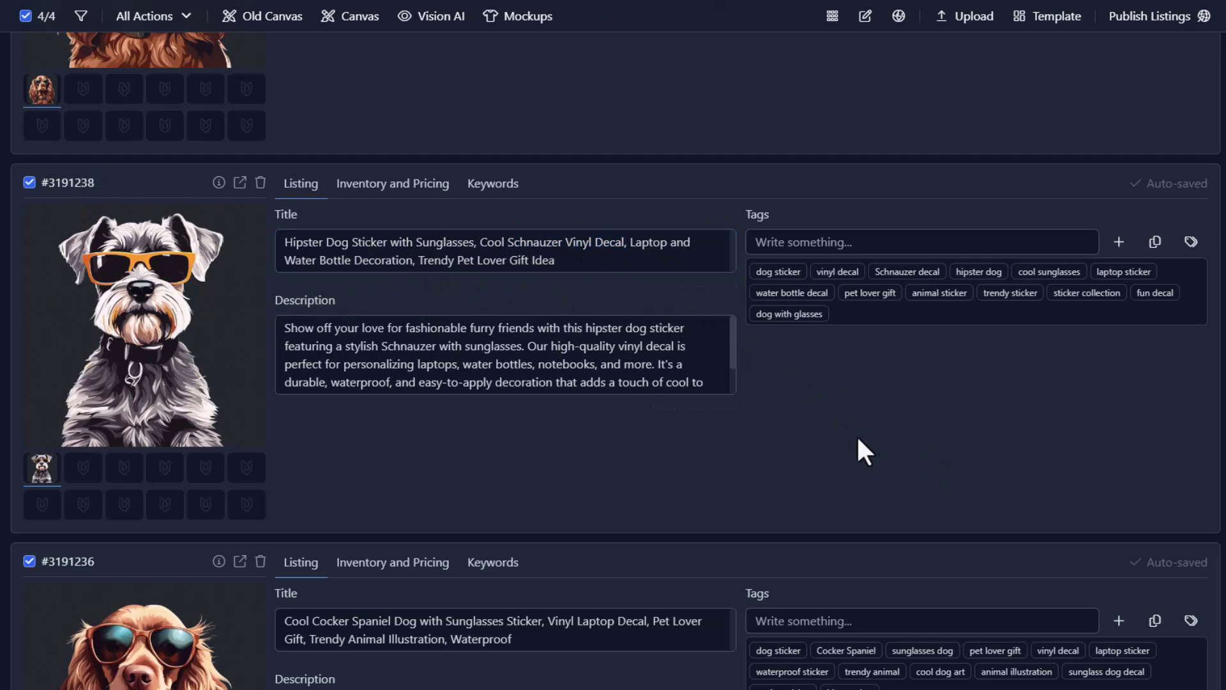
{"action": "scroll", "coordinate": [860, 451], "scroll_direction": "down", "scroll_amount": 2}
{"action": "scroll", "coordinate": [831, 438], "scroll_direction": "down", "scroll_amount": 2}
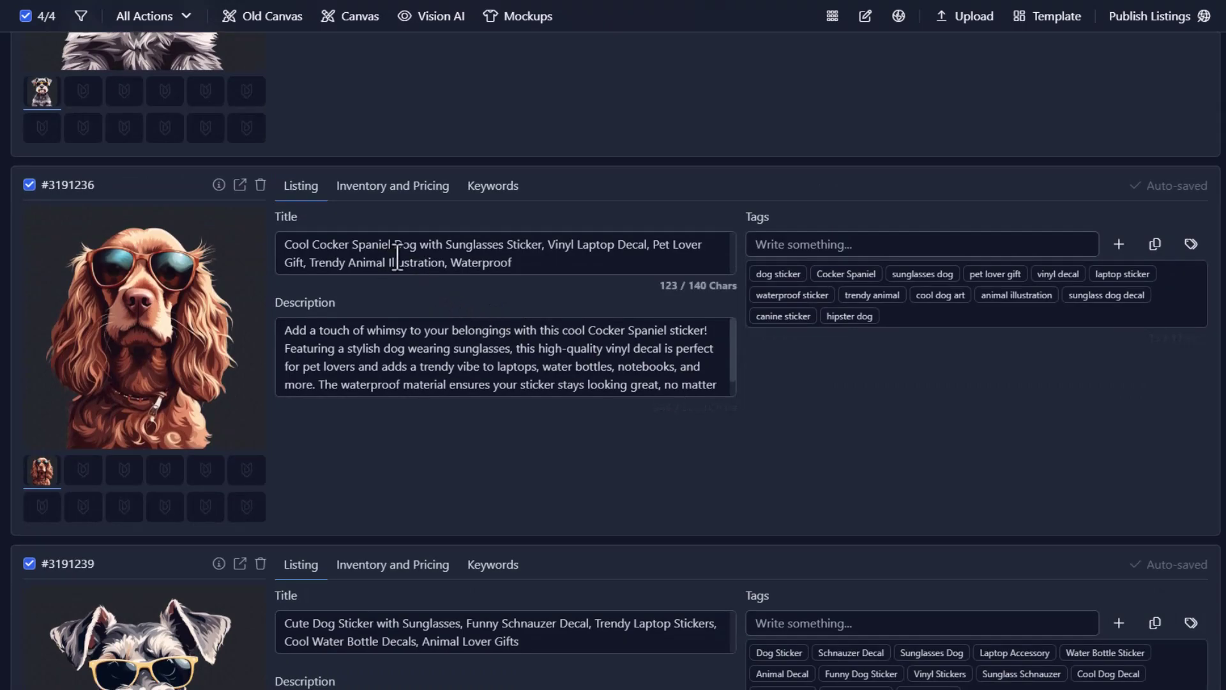
- Review the Cocker Spaniel title and remove its canine sticker tag
{"action": "left_click", "coordinate": [310, 248]}
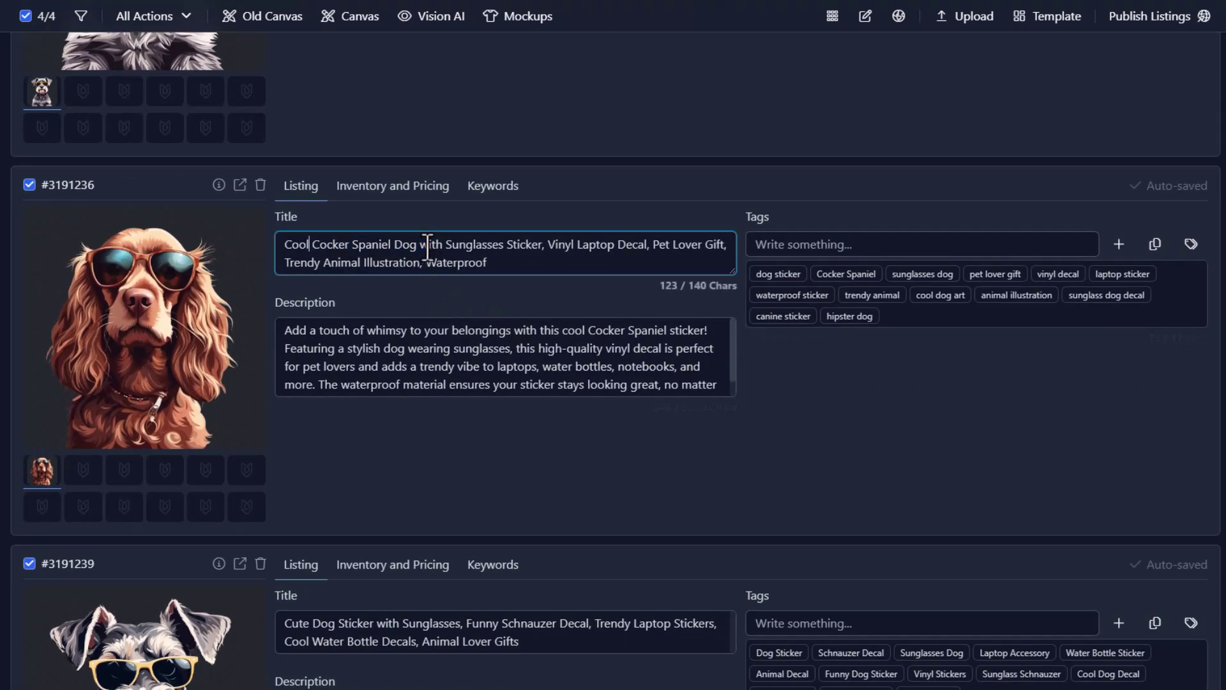
{"action": "double_click", "coordinate": [527, 246]}
{"action": "left_click", "coordinate": [781, 317]}
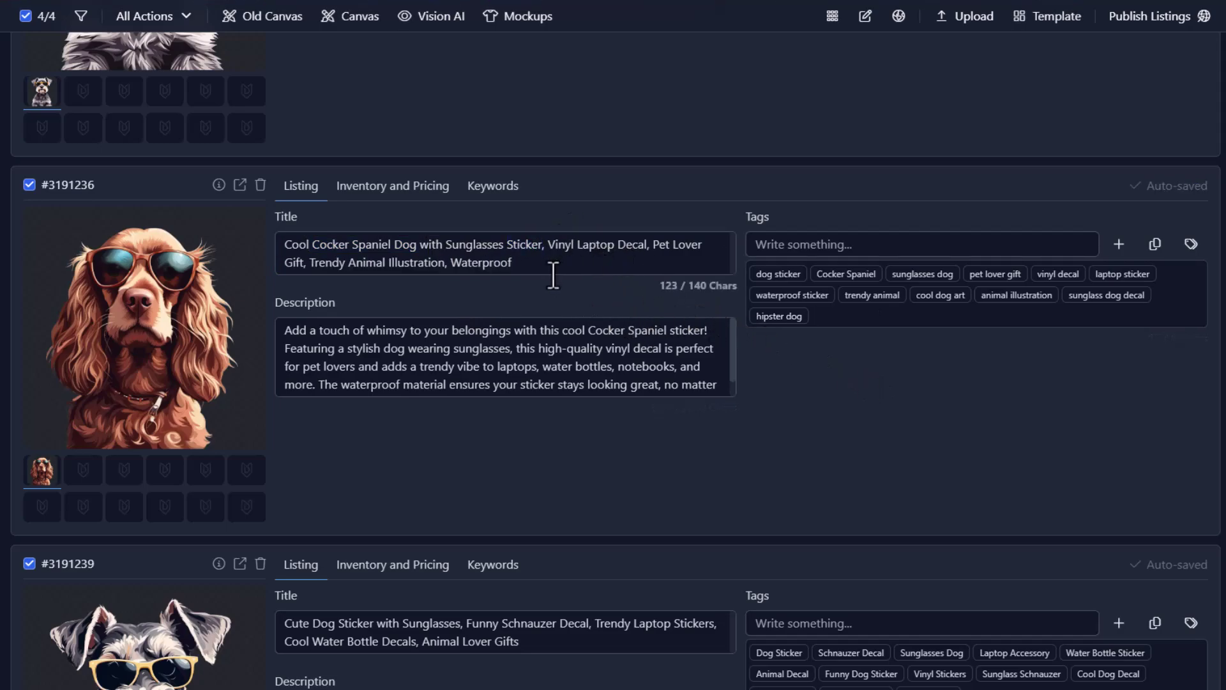
{"action": "scroll", "coordinate": [781, 298], "scroll_direction": "down", "scroll_amount": 1}
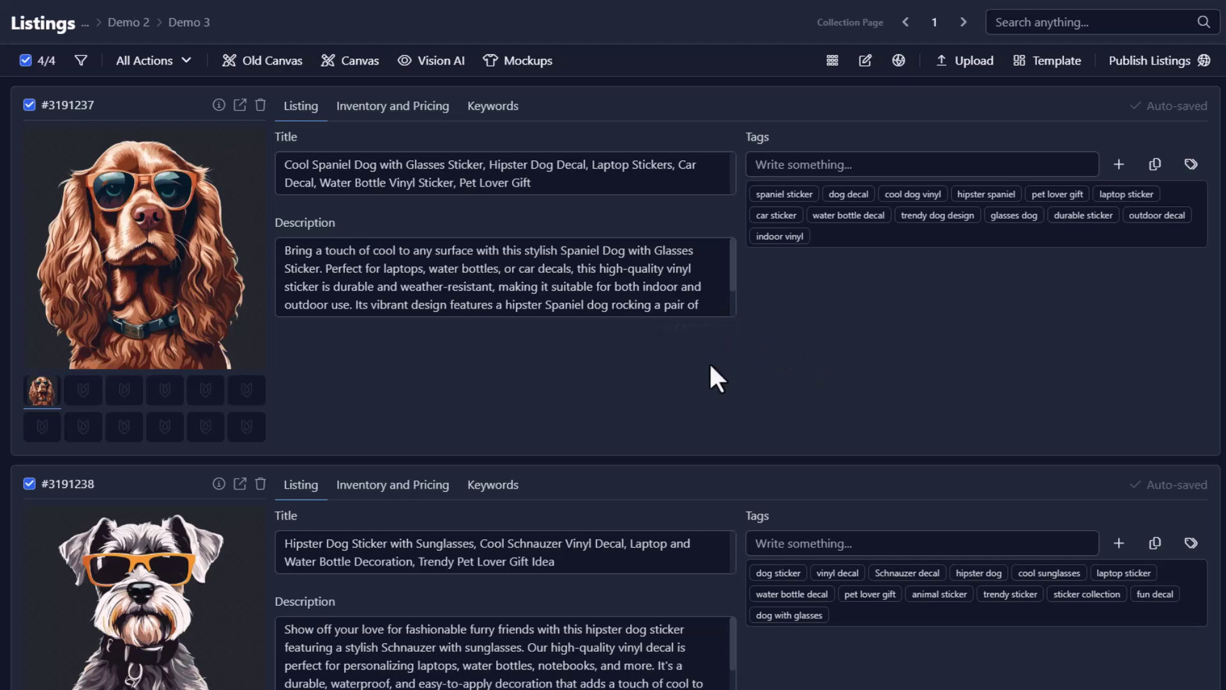
- Start Vision AI for the dog listings with the custom Other product type
{"action": "left_click", "coordinate": [706, 268]}
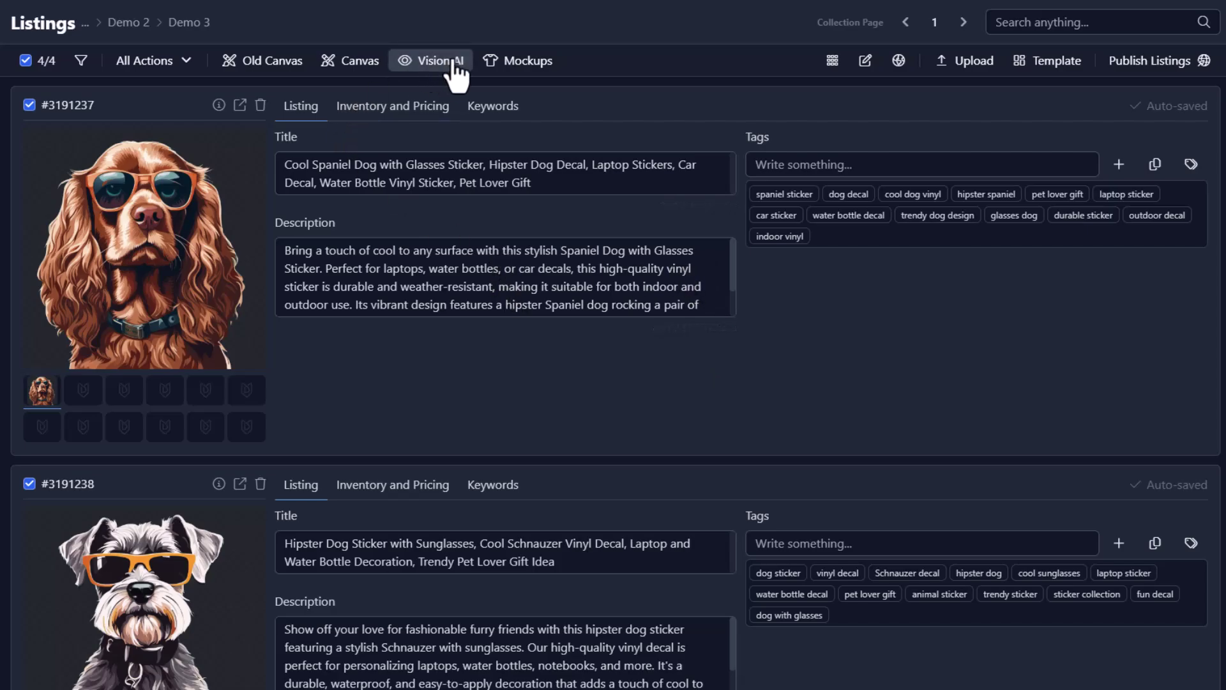
{"action": "left_click", "coordinate": [433, 60]}
{"action": "left_click", "coordinate": [566, 124]}
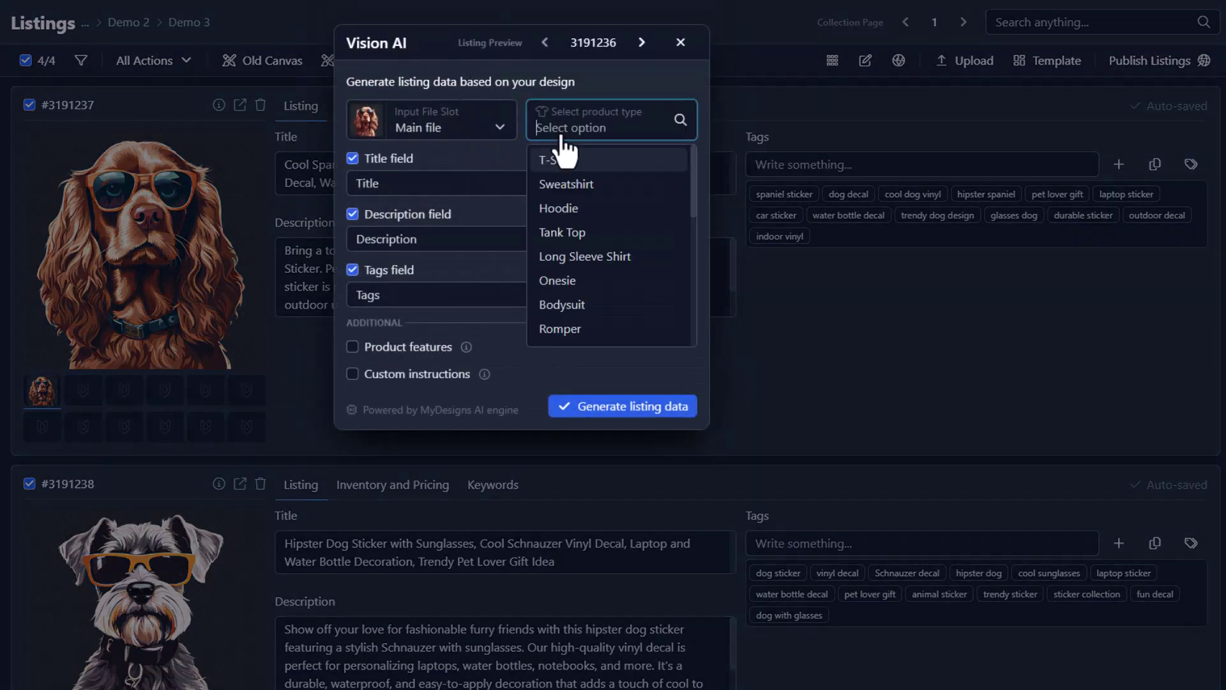
{"action": "scroll", "coordinate": [566, 282], "scroll_direction": "down", "scroll_amount": 5}
{"action": "left_click", "coordinate": [575, 333]}
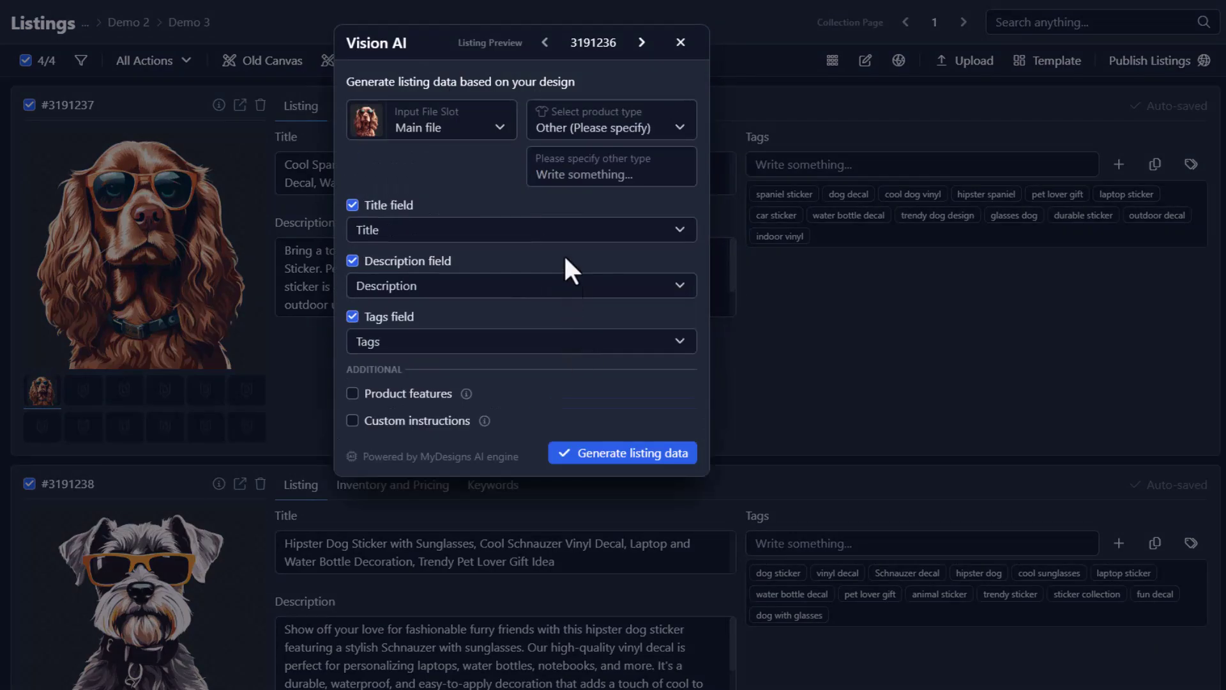
{"action": "left_click", "coordinate": [578, 178]}
{"action": "type", "text": "Digi"}
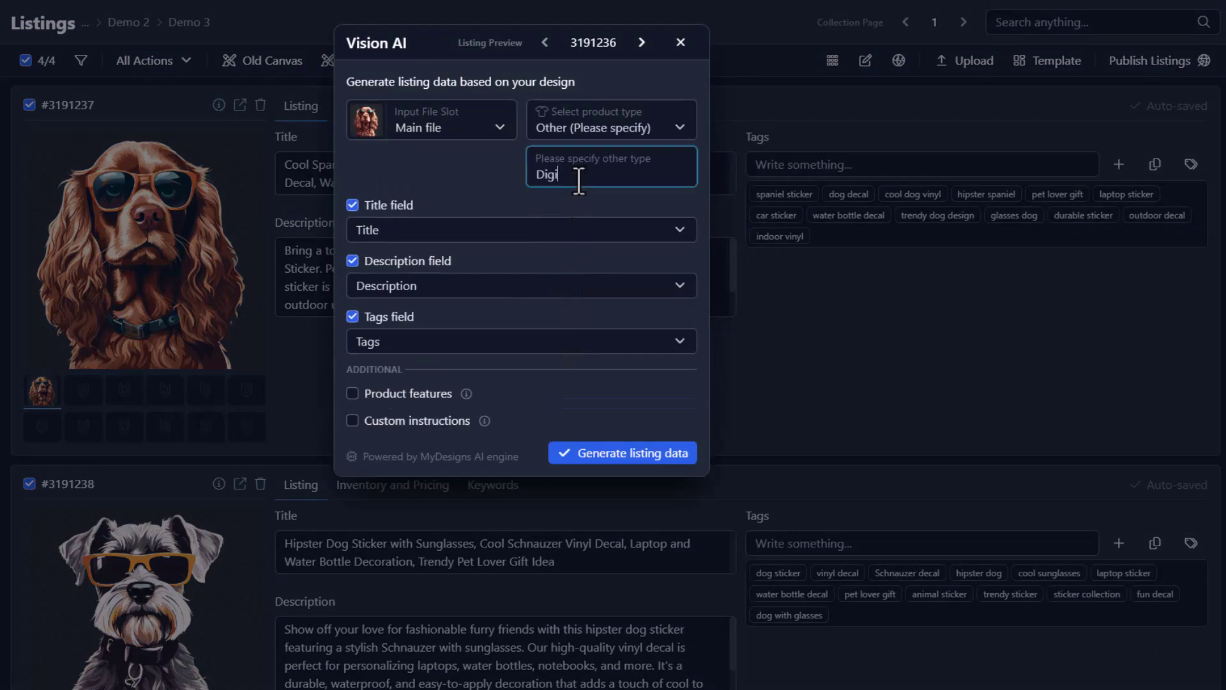
{"action": "type", "text": "ntal"}
- Enter 'Instant Download | png, svg, pdf' as the type and confirm running Vision AI on all four listings
{"action": "key", "text": "BackSpace"}
{"action": "key", "text": "BackSpace"}
{"action": "key", "text": "BackSpace"}
{"action": "type", "text": "ital"}
{"action": "type", "text": " Download"}
{"action": "key", "text": "ctrl+a"}
{"action": "type", "text": "Insta"}
{"action": "type", "text": "nt Download "}
{"action": "type", "text": "| png, svg,"}
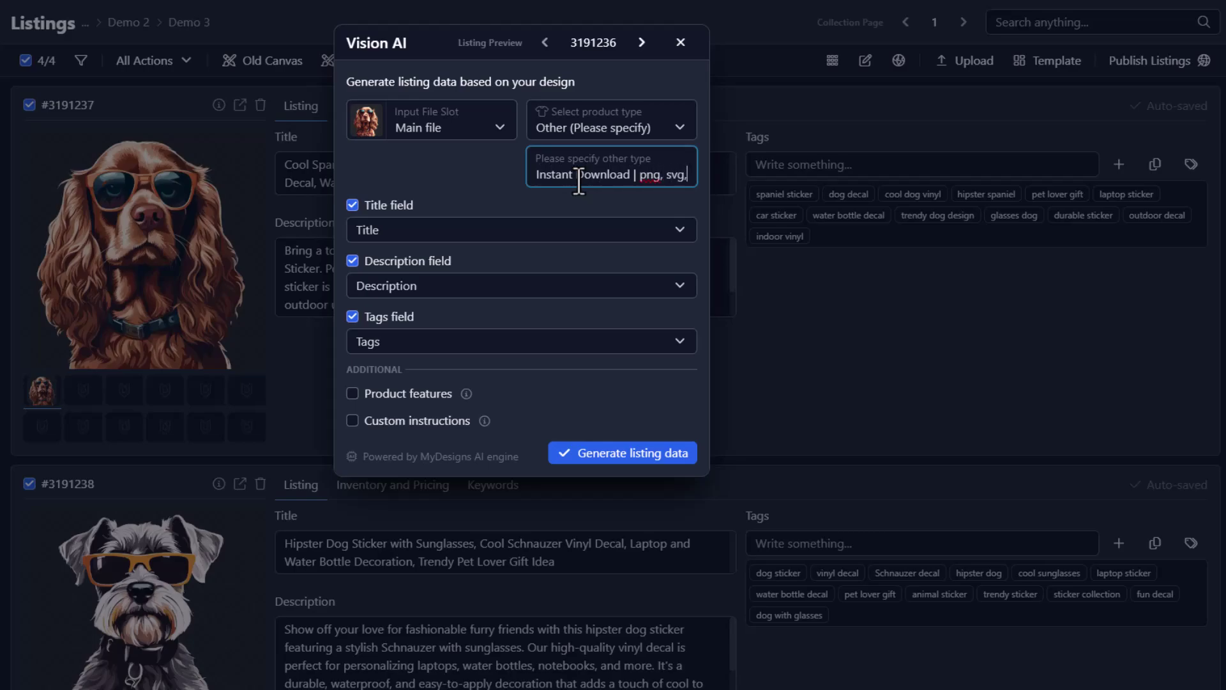
{"action": "type", "text": " pdf"}
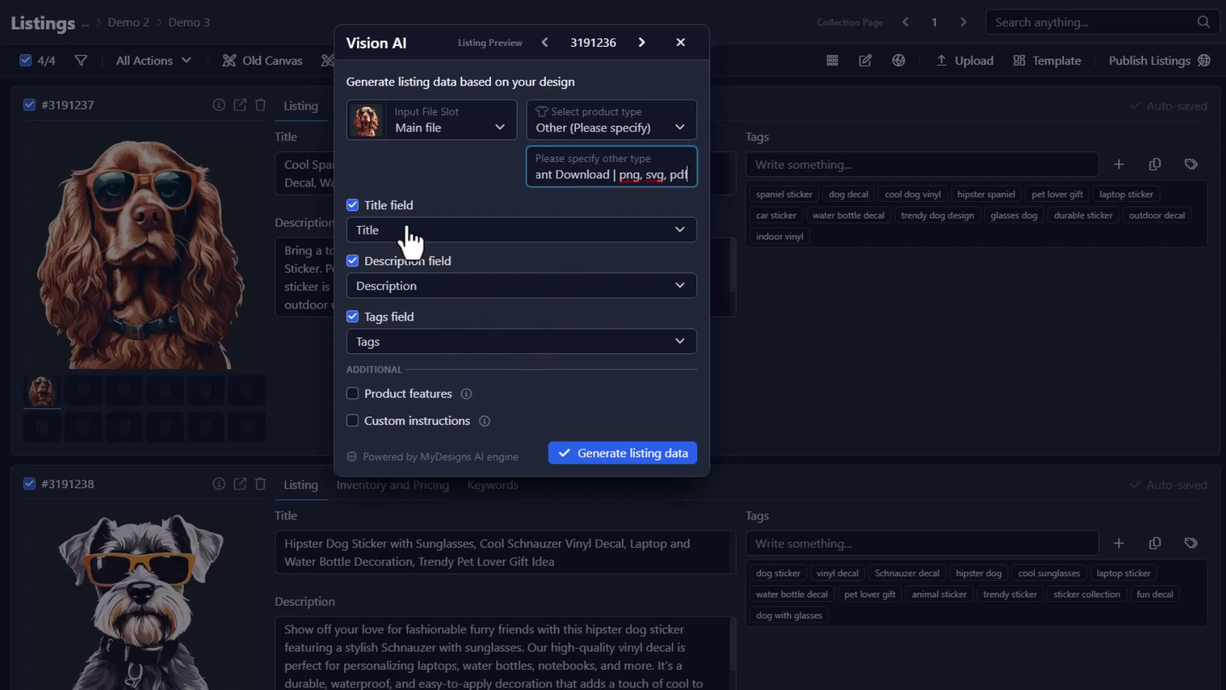
{"action": "left_click", "coordinate": [637, 453]}
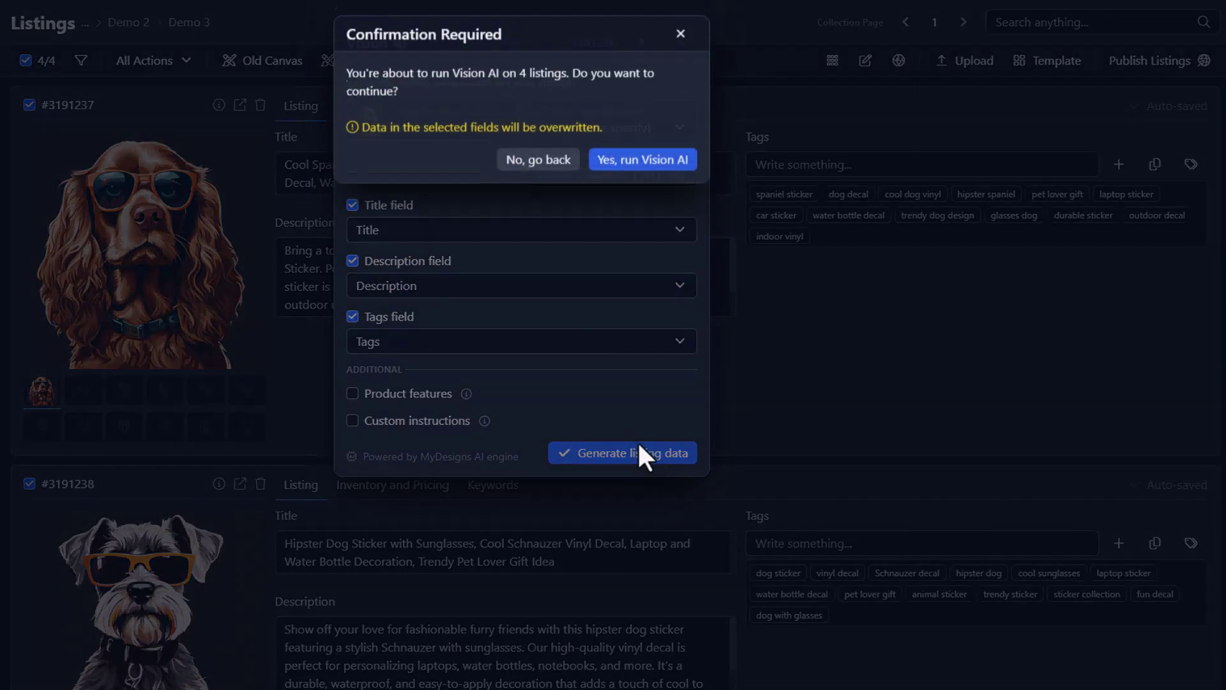
{"action": "left_click", "coordinate": [644, 171]}
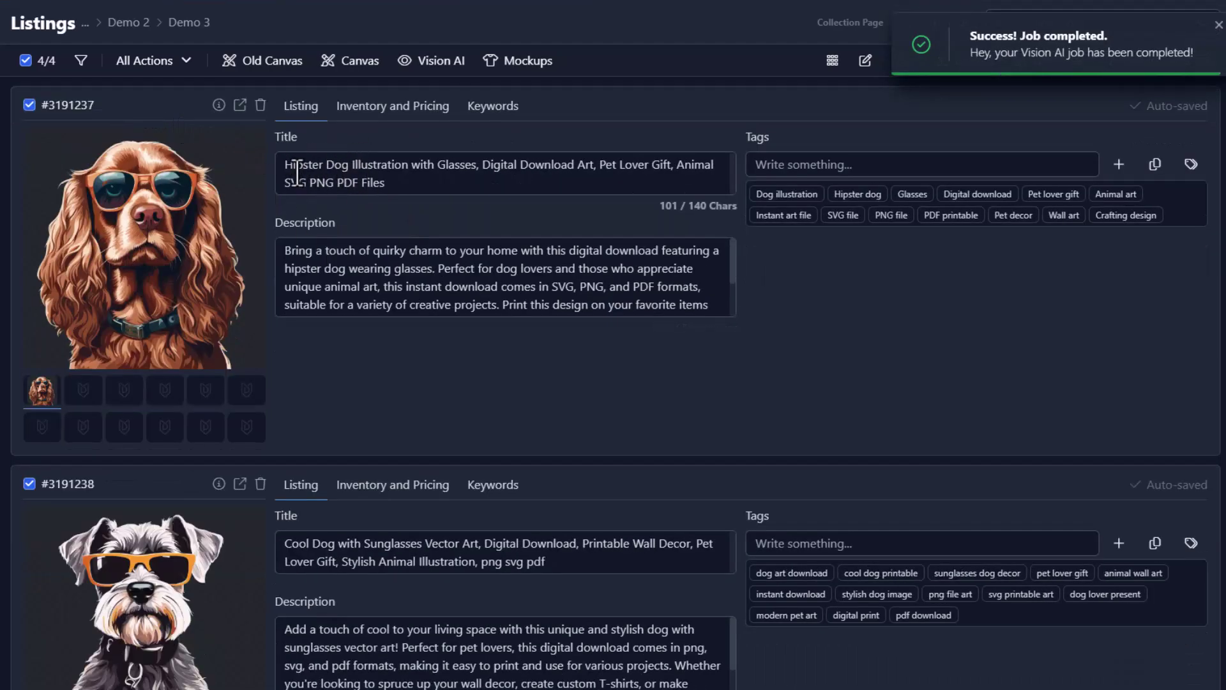
- Review the regenerated first title, checking Digital Download Art and Pet Lover Gift
{"action": "mouse_move", "coordinate": [485, 169]}
{"action": "left_mouse_down"}
{"action": "mouse_move", "coordinate": [594, 170]}
{"action": "mouse_move", "coordinate": [492, 173]}
{"action": "left_mouse_up"}
{"action": "left_click", "coordinate": [492, 174]}
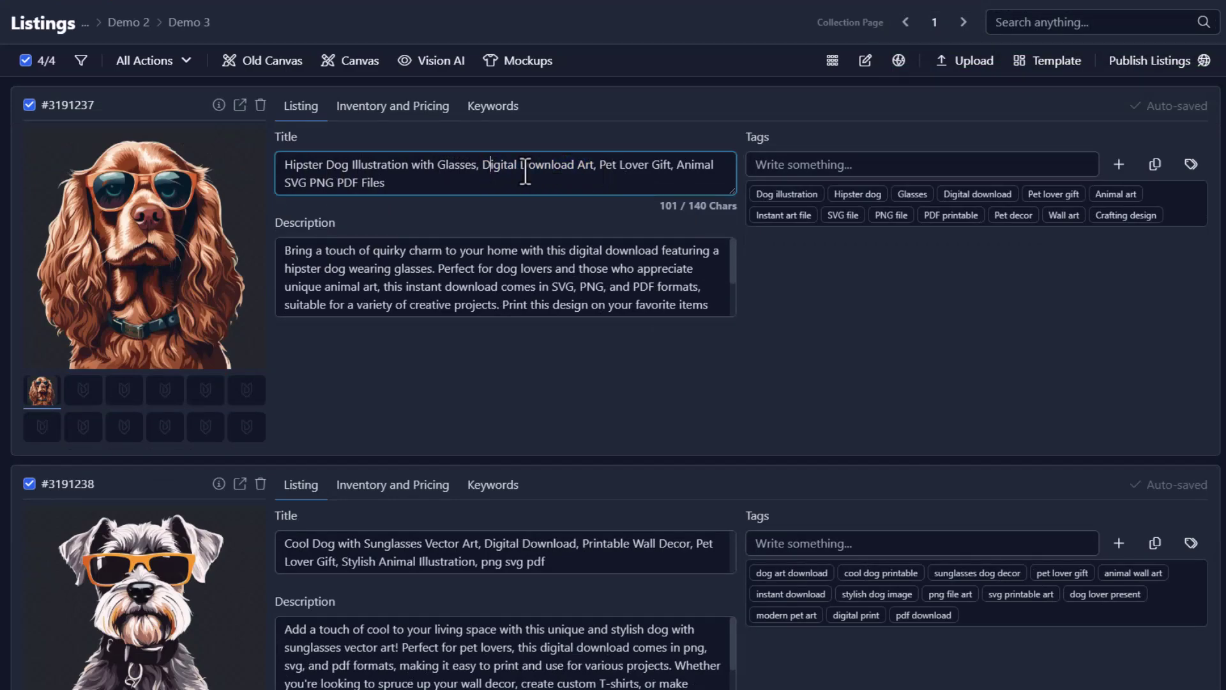
{"action": "left_click_drag", "start_coordinate": [601, 170], "coordinate": [671, 170]}
{"action": "left_click", "coordinate": [674, 169]}
{"action": "left_click", "coordinate": [819, 254]}
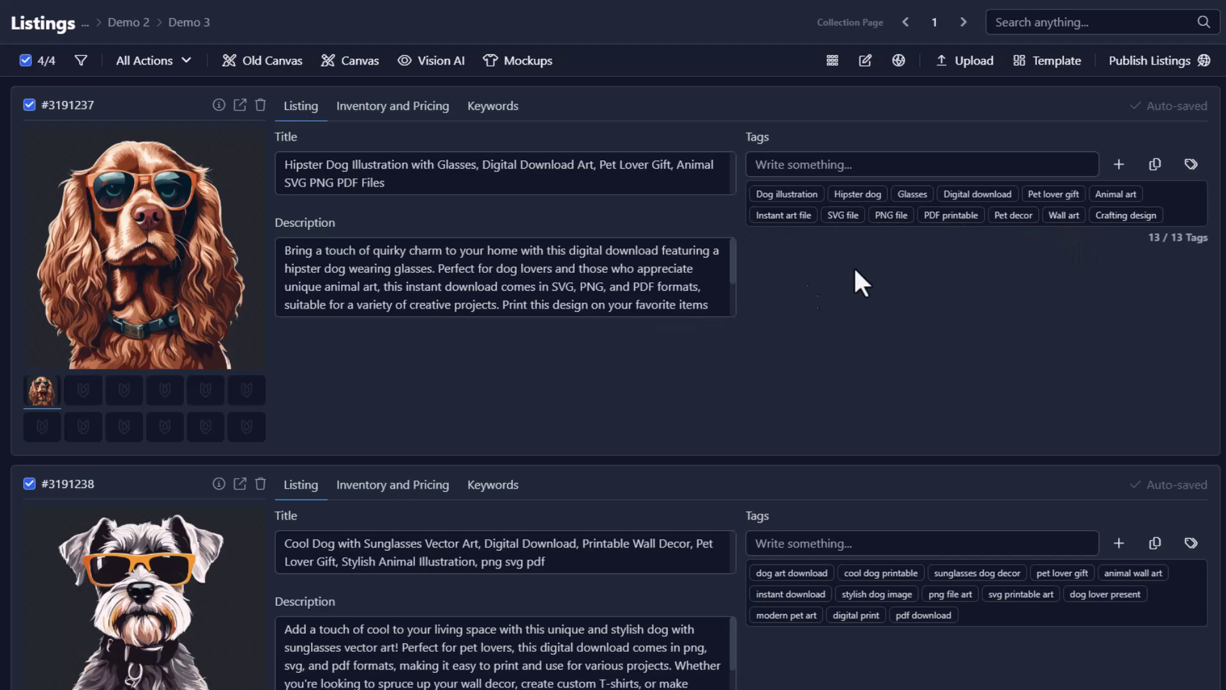
{"action": "scroll", "coordinate": [785, 283], "scroll_direction": "down", "scroll_amount": 3}
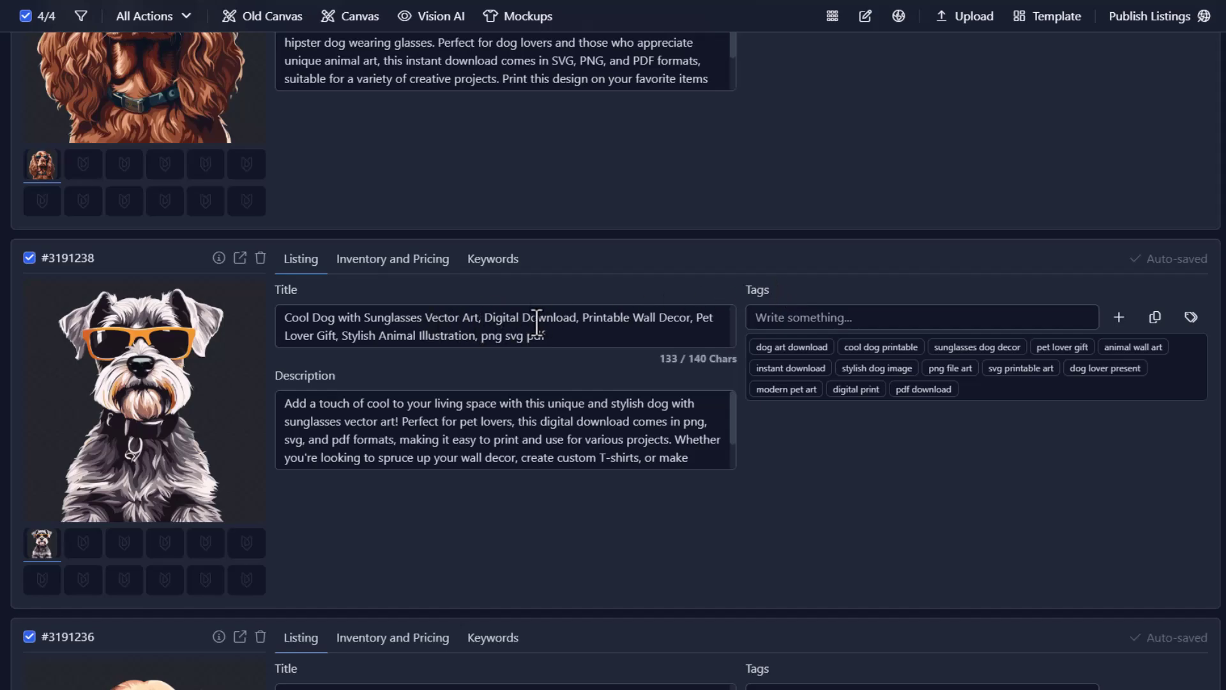
{"action": "mouse_move", "coordinate": [498, 553]}
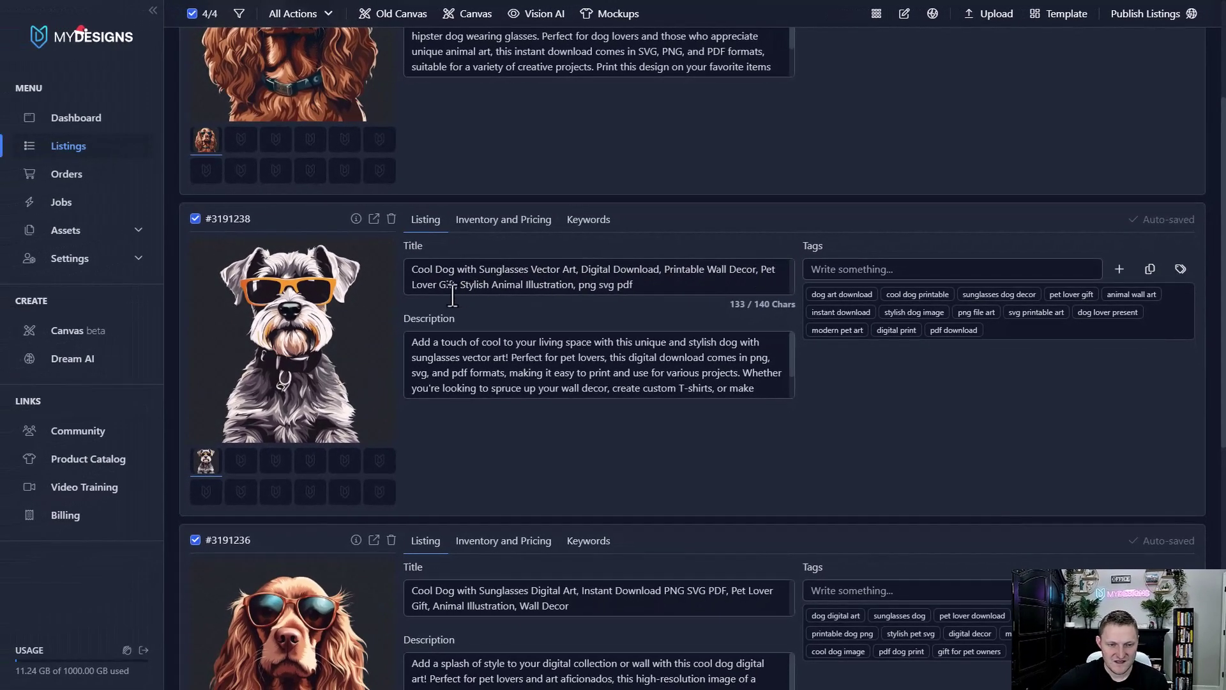
{"action": "scroll", "coordinate": [716, 288], "scroll_direction": "down", "scroll_amount": 3}
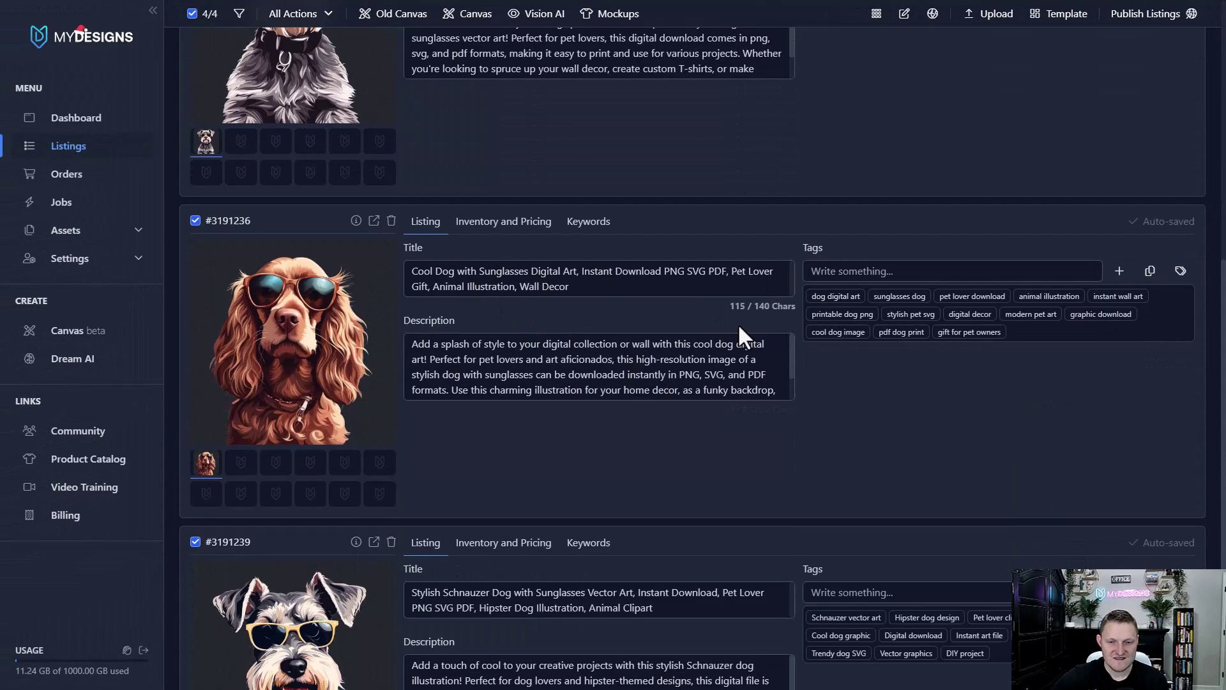
{"action": "scroll", "coordinate": [867, 415], "scroll_direction": "down", "scroll_amount": 1}
{"action": "scroll", "coordinate": [879, 370], "scroll_direction": "up", "scroll_amount": 3}
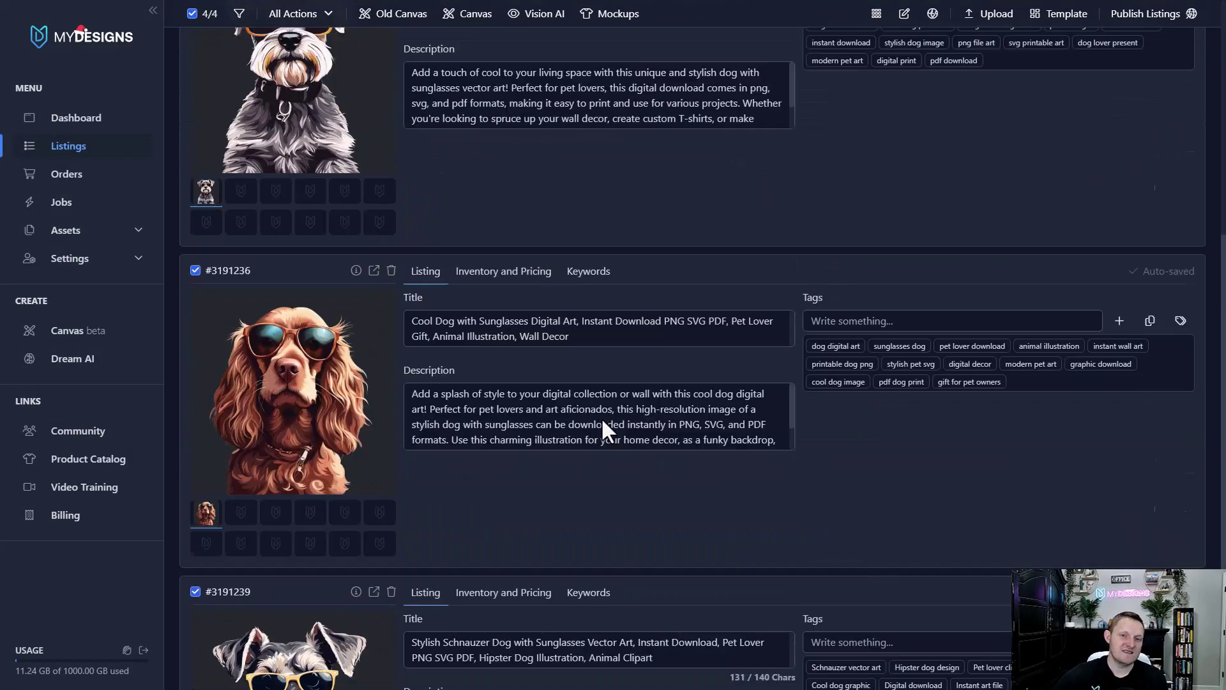
{"action": "scroll", "coordinate": [736, 113], "scroll_direction": "up", "scroll_amount": 4}
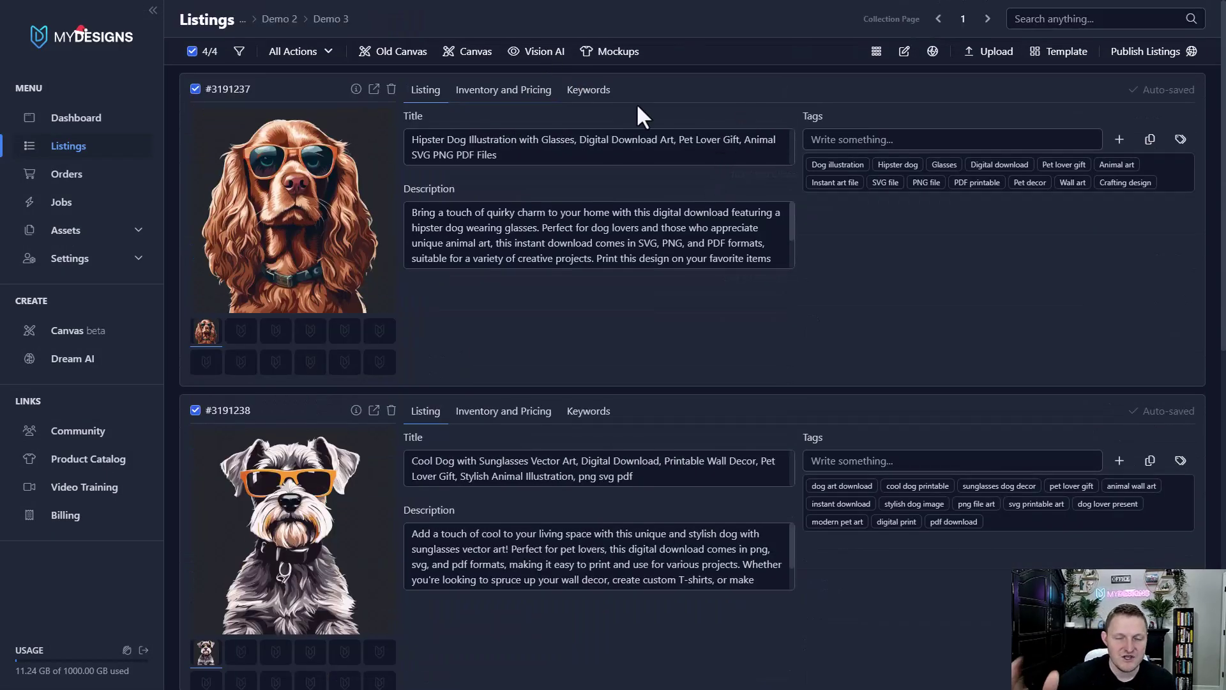